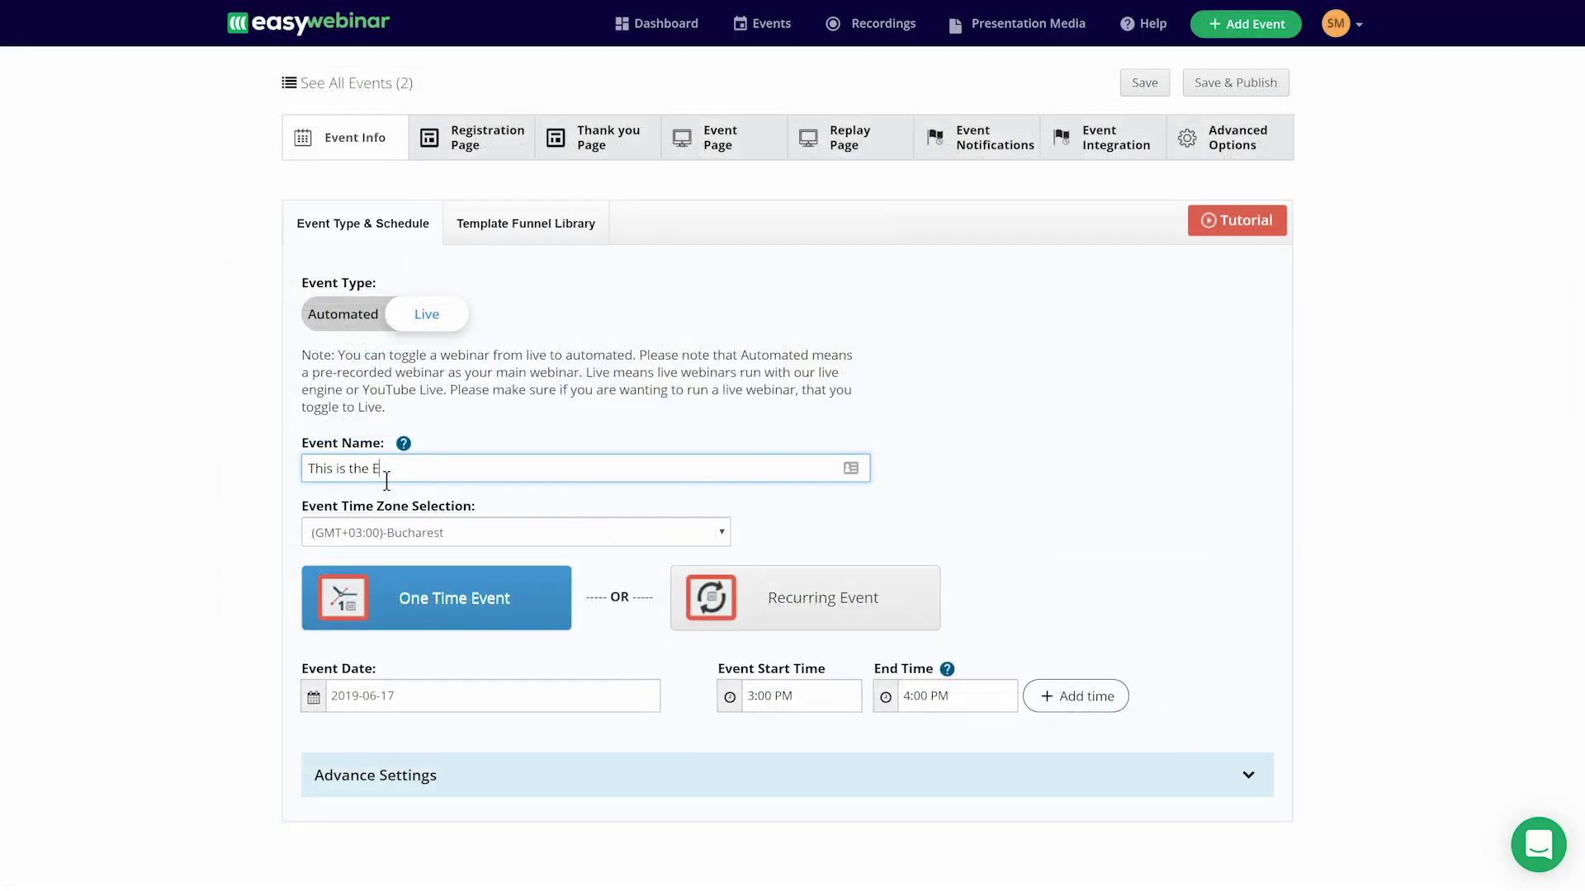
# Step: Name the event "This is the Event Name" and schedule it for 2019-06-19 from 4:00 PM to 5:00 PM
pyautogui.write('vent Name')
pyautogui.click(428, 696)
pyautogui.click(784, 656)
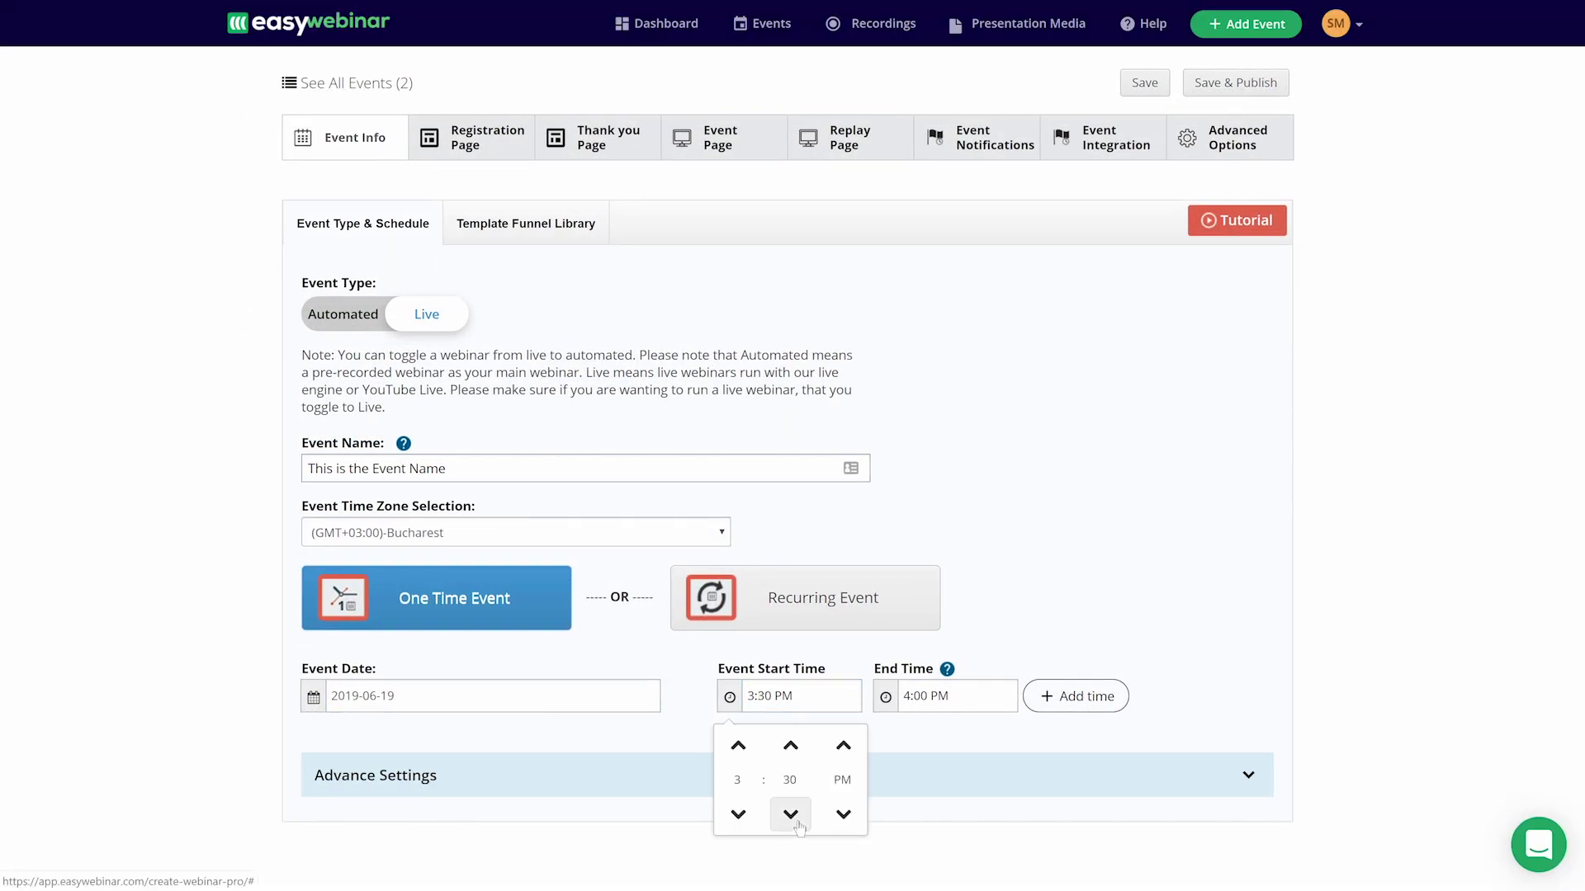
pyautogui.click(739, 747)
pyautogui.click(941, 693)
pyautogui.click(896, 747)
pyautogui.click(1065, 647)
# Step: Look through the event's advance settings and save the event
pyautogui.click(396, 771)
pyautogui.scroll(-3, 402, 591)
pyautogui.click(386, 664)
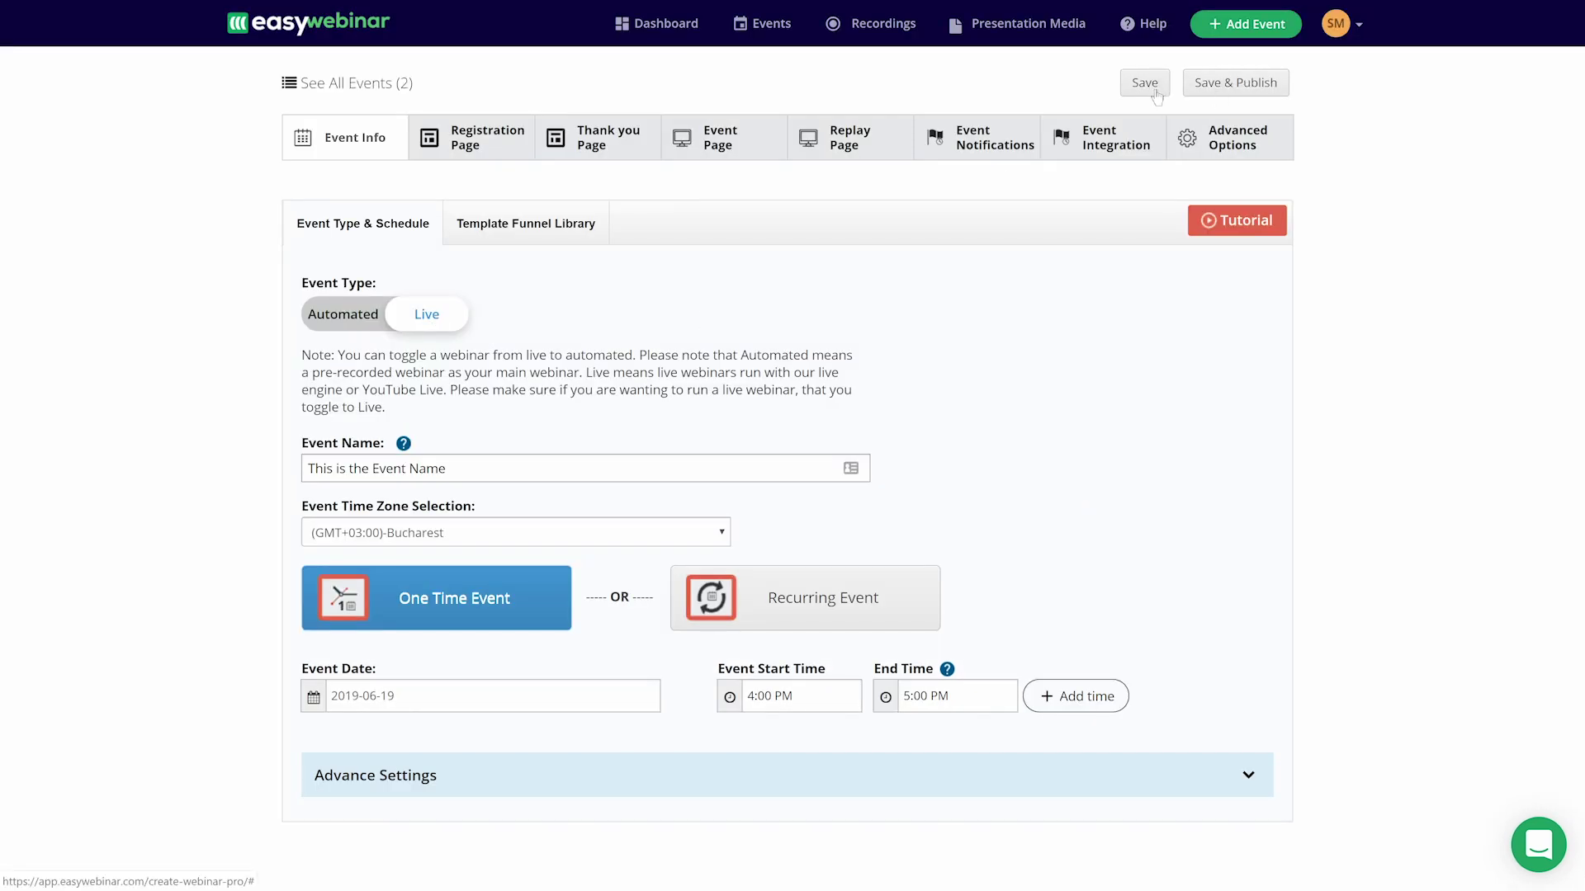
# Step: Set the registration page headline to "This is the Page Headline" and its sub headline to "Some more text goes here."
pyautogui.click(465, 141)
pyautogui.click(451, 373)
pyautogui.write('This is the Page Headline')
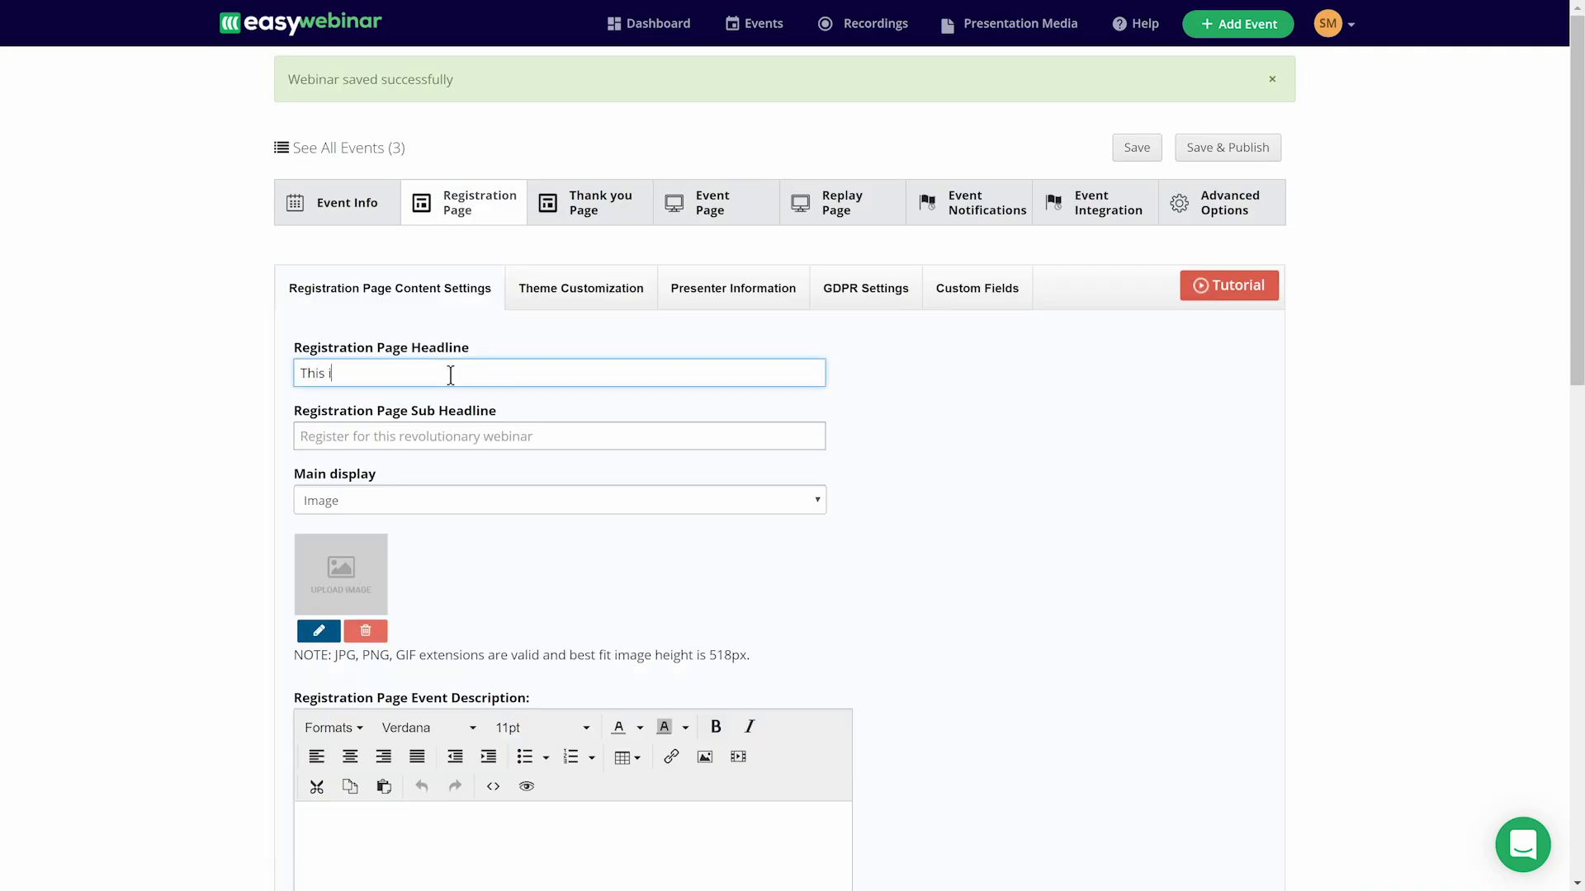
pyautogui.press('Tab')
pyautogui.write('Some more text goes here.')
# Step: Try Video as the registration page's main display and return it to Image
pyautogui.click(473, 501)
pyautogui.click(470, 540)
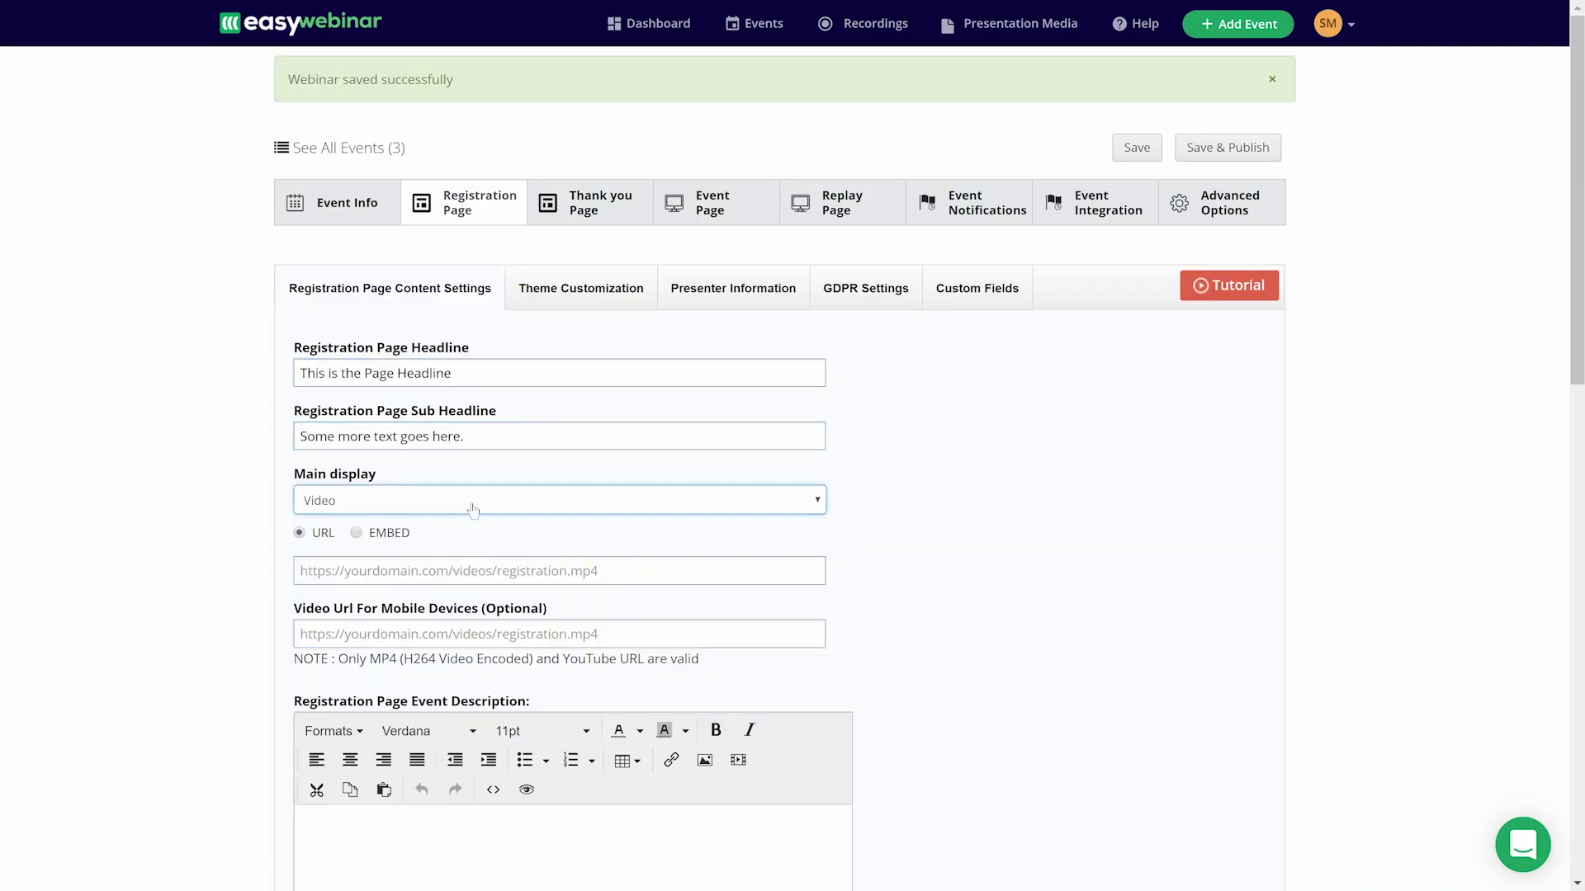
pyautogui.click(470, 501)
pyautogui.click(469, 524)
# Step: Enter "Lorem ipsum" as the registration page event description and save the event
pyautogui.scroll(-3, 462, 578)
pyautogui.click(458, 647)
pyautogui.write('Lorem ipsum')
pyautogui.scroll(-3, 935, 488)
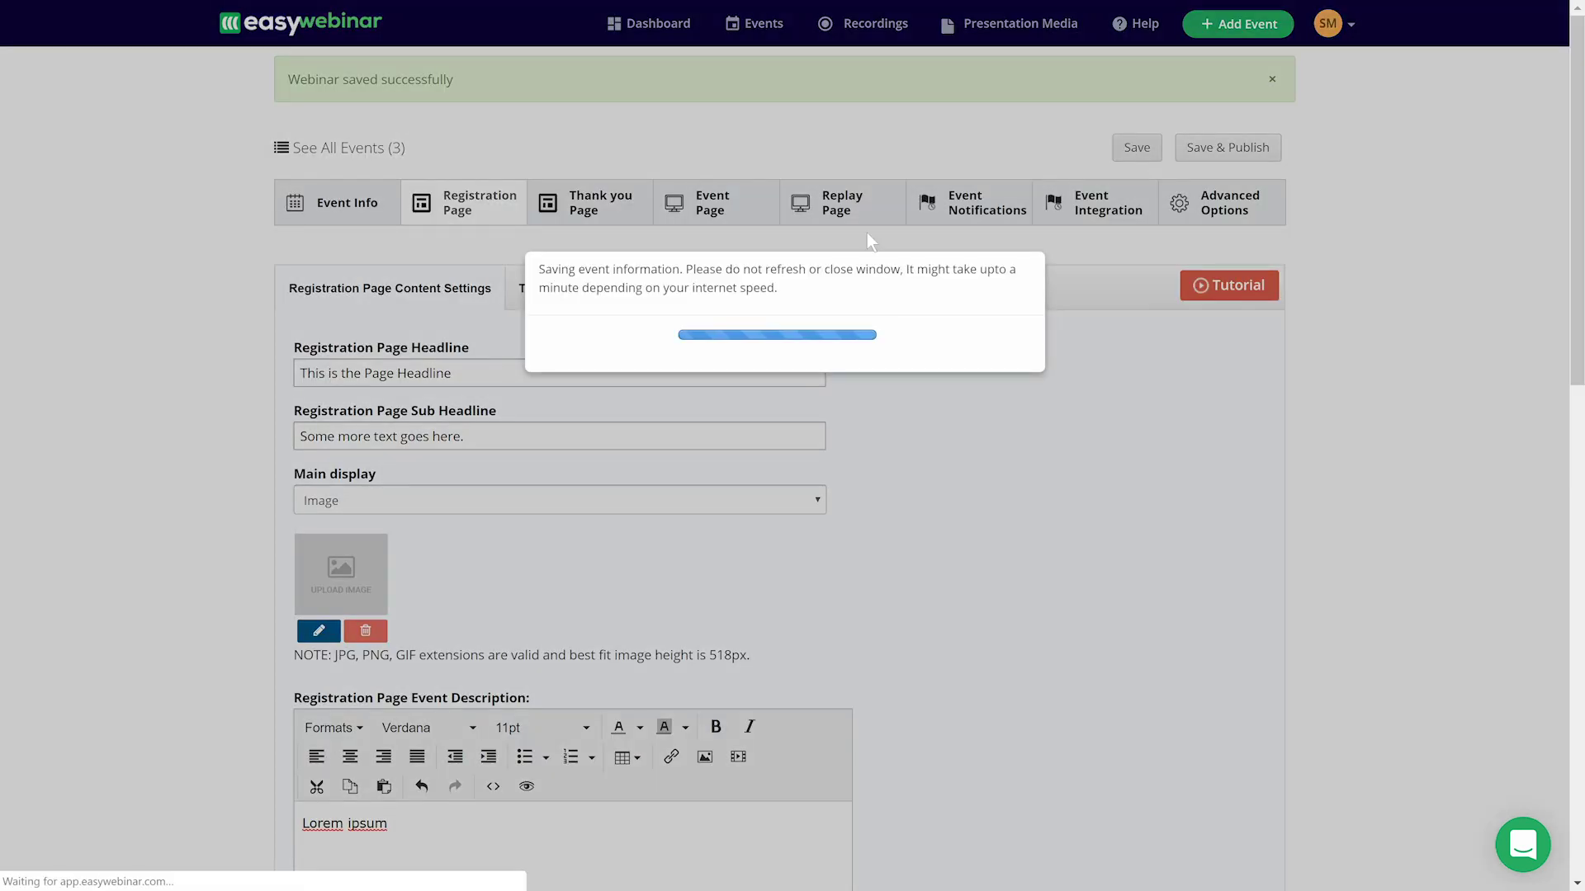
# Step: Look at the registration page's theme customization settings
pyautogui.click(583, 286)
pyautogui.click(430, 413)
# Step: Set the event page headline to "This is the event page title." and save the event
pyautogui.click(715, 180)
pyautogui.click(440, 373)
pyautogui.write('This is the event page title.')
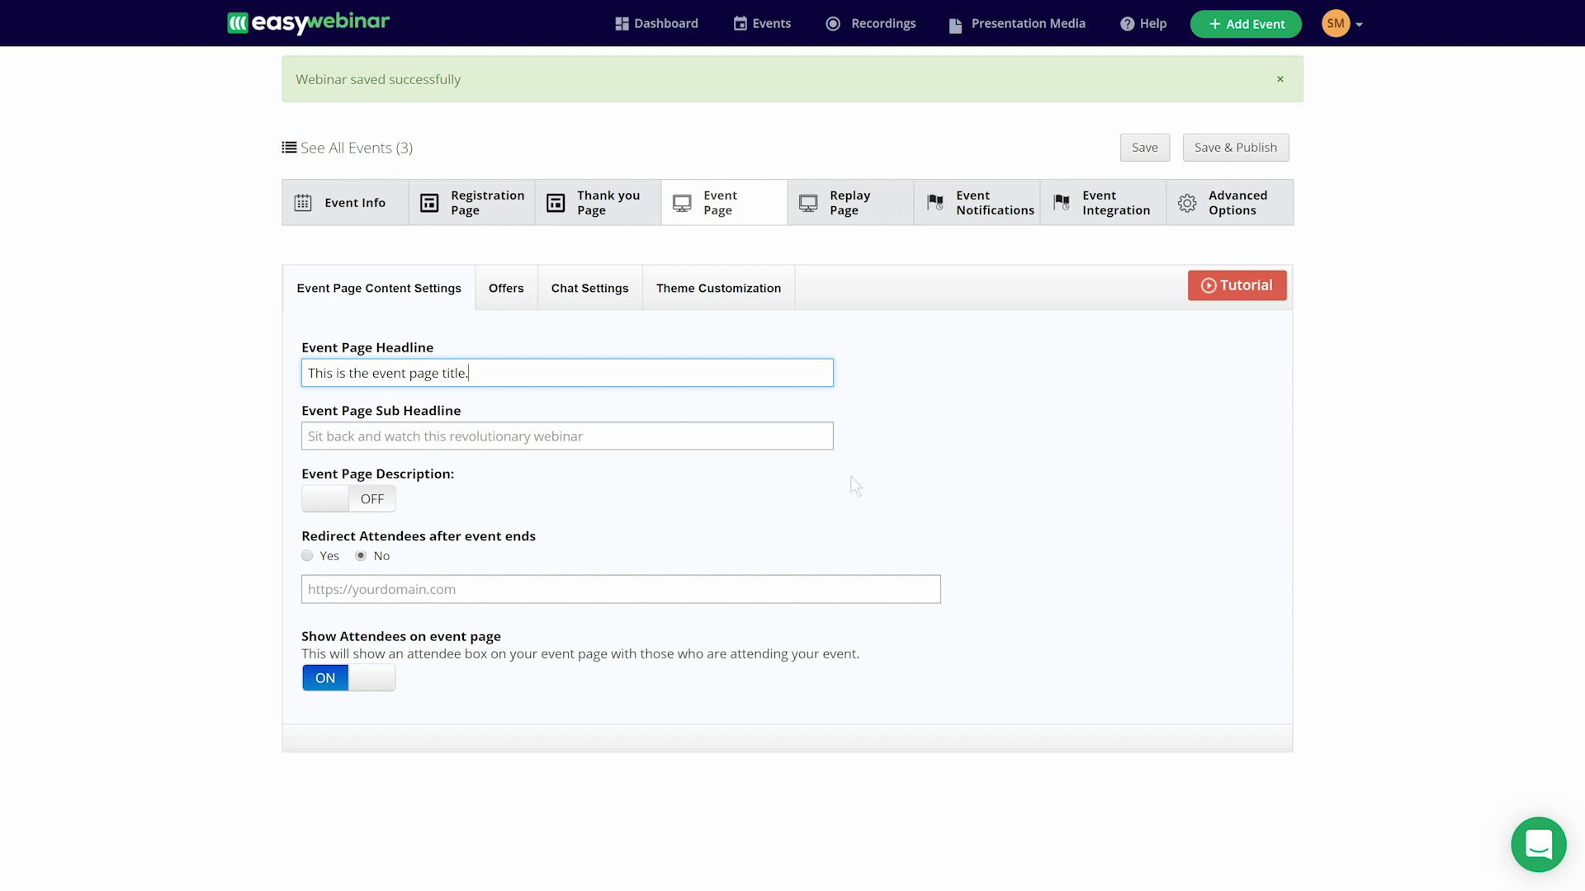
pyautogui.click(1140, 154)
# Step: Look through the replay page settings and the before and after event notification settings
pyautogui.click(850, 203)
pyautogui.click(974, 204)
pyautogui.scroll(-1, 871, 362)
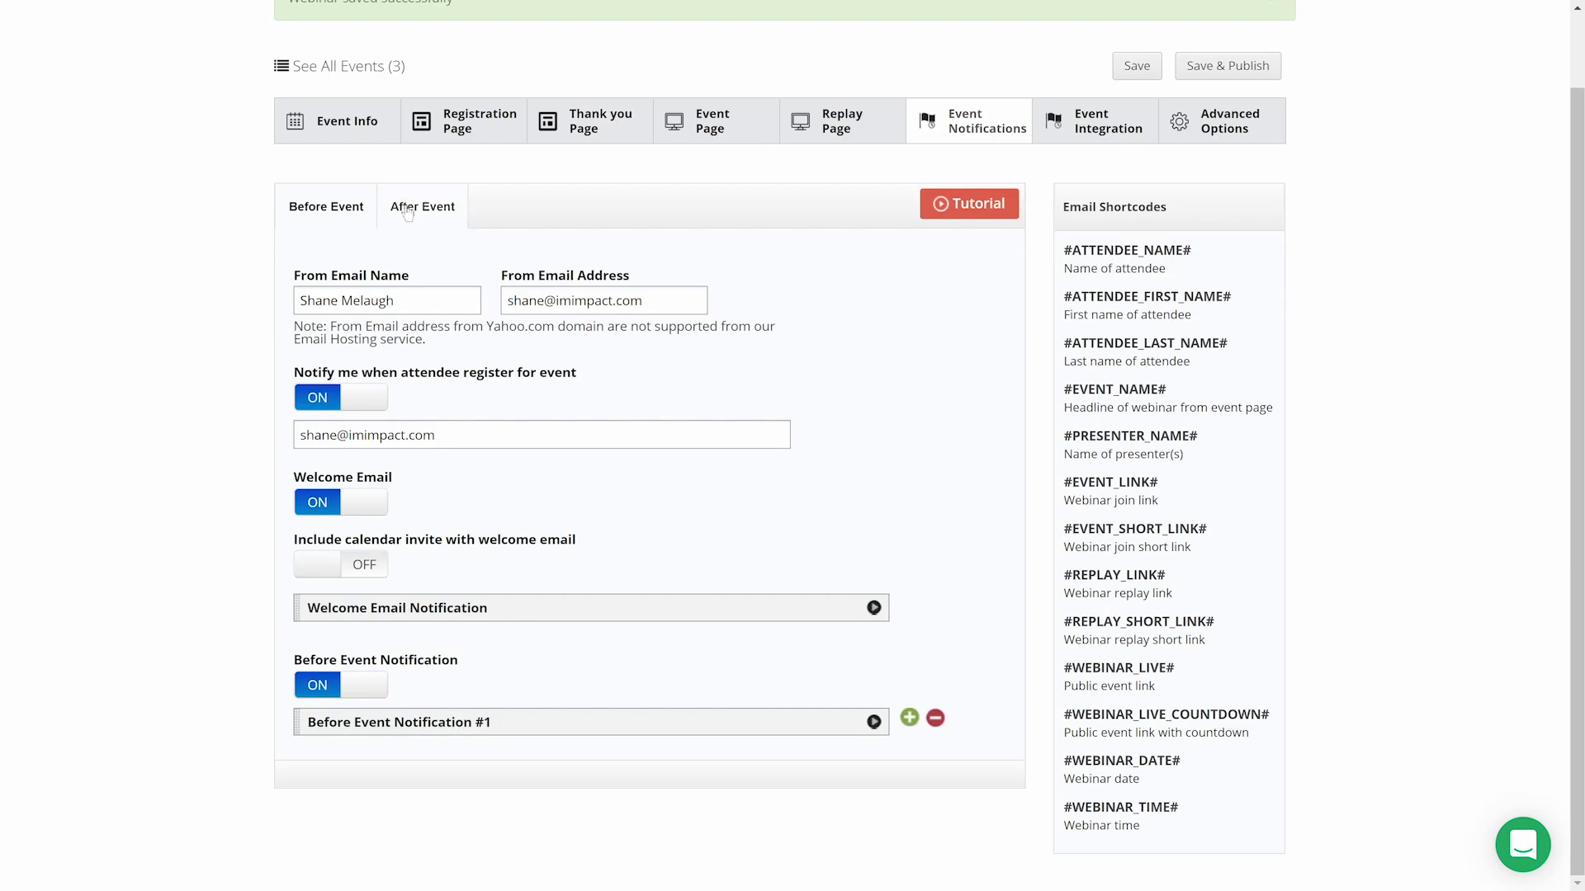
pyautogui.click(647, 608)
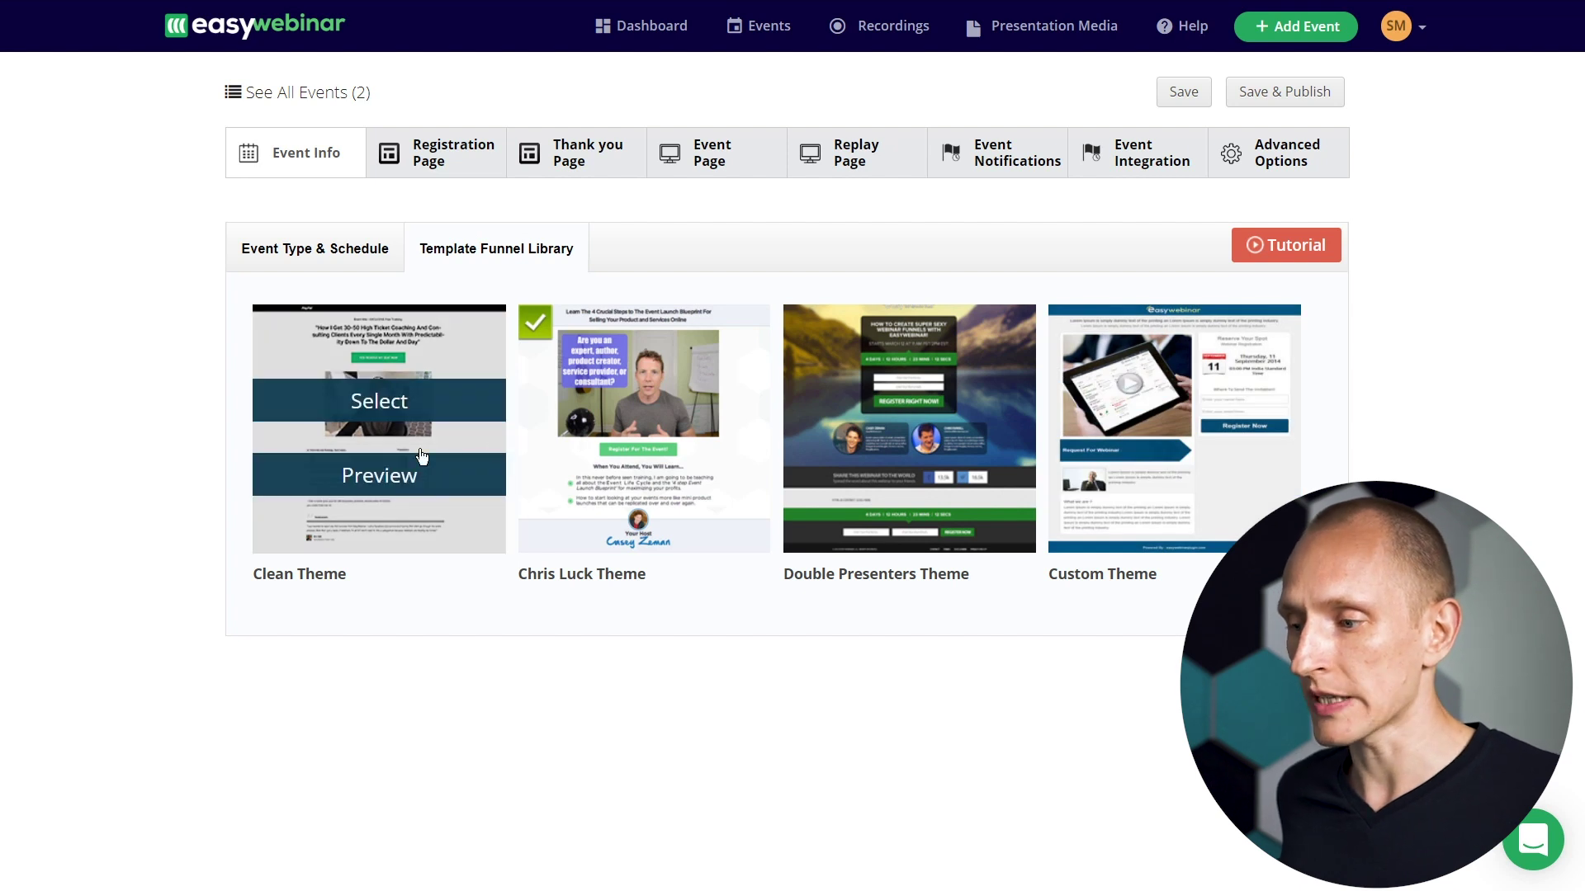
# Step: Preview the Double Presenters and Chris Luck template funnels, and select the Chris Luck Theme
pyautogui.click(919, 400)
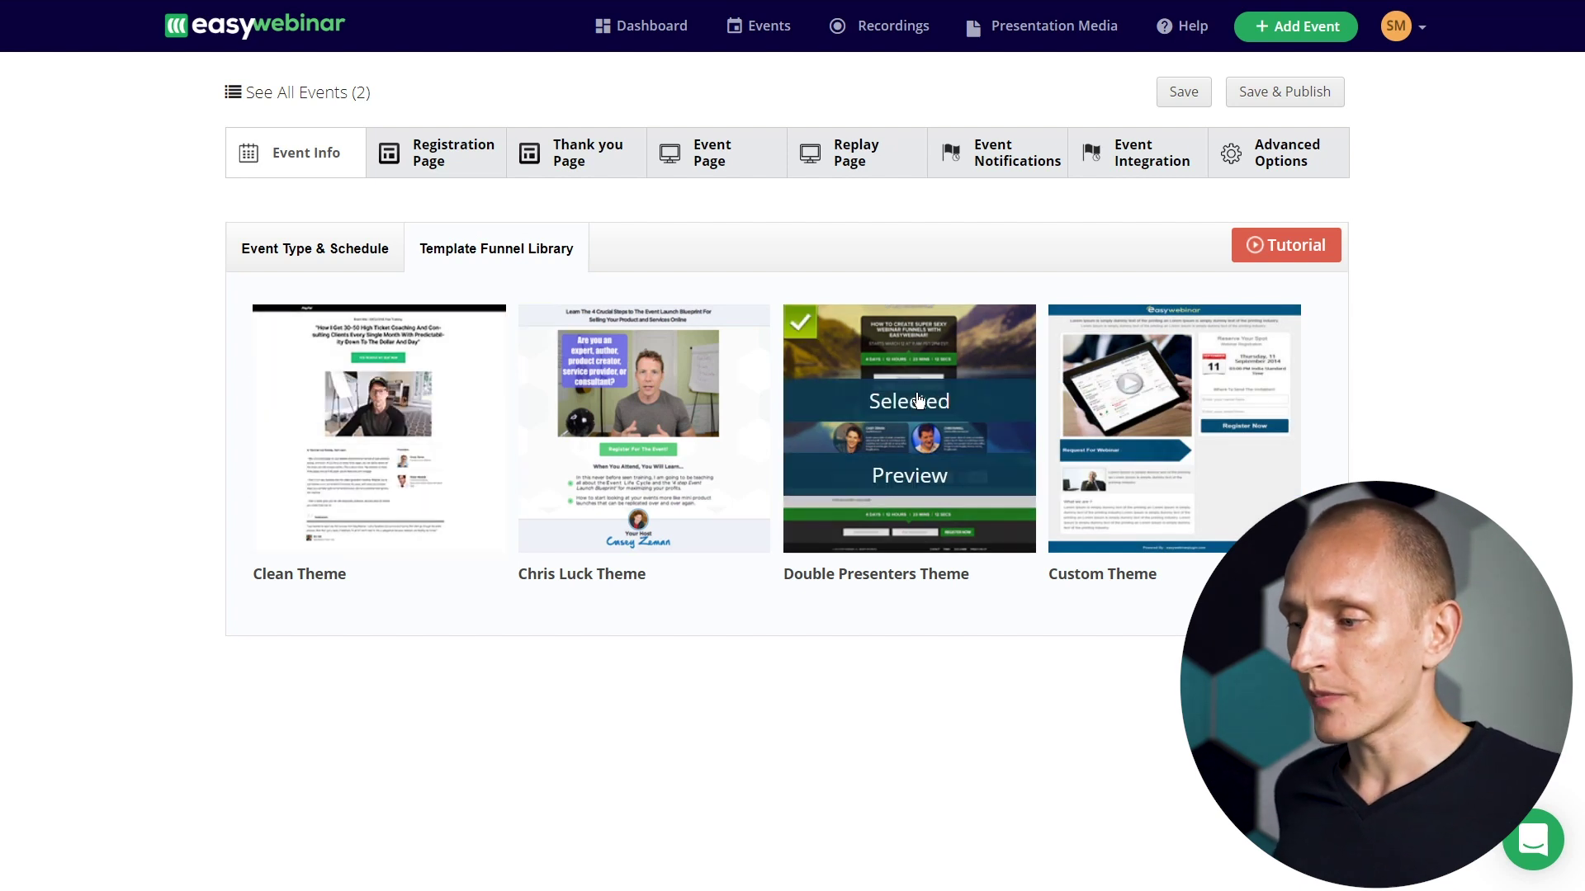
pyautogui.click(909, 477)
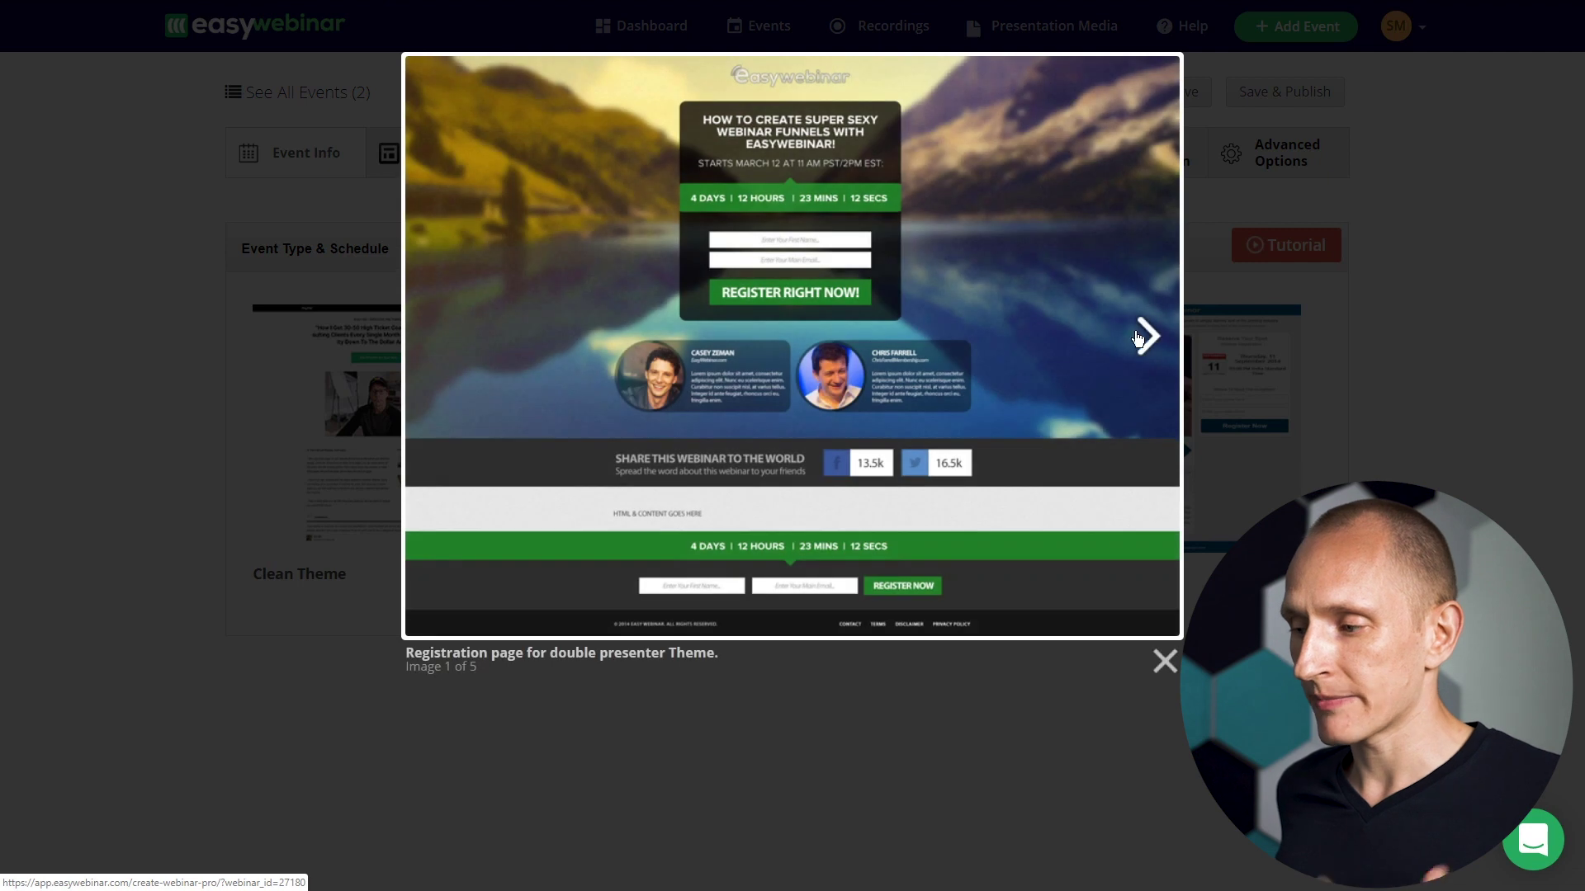
pyautogui.click(1153, 341)
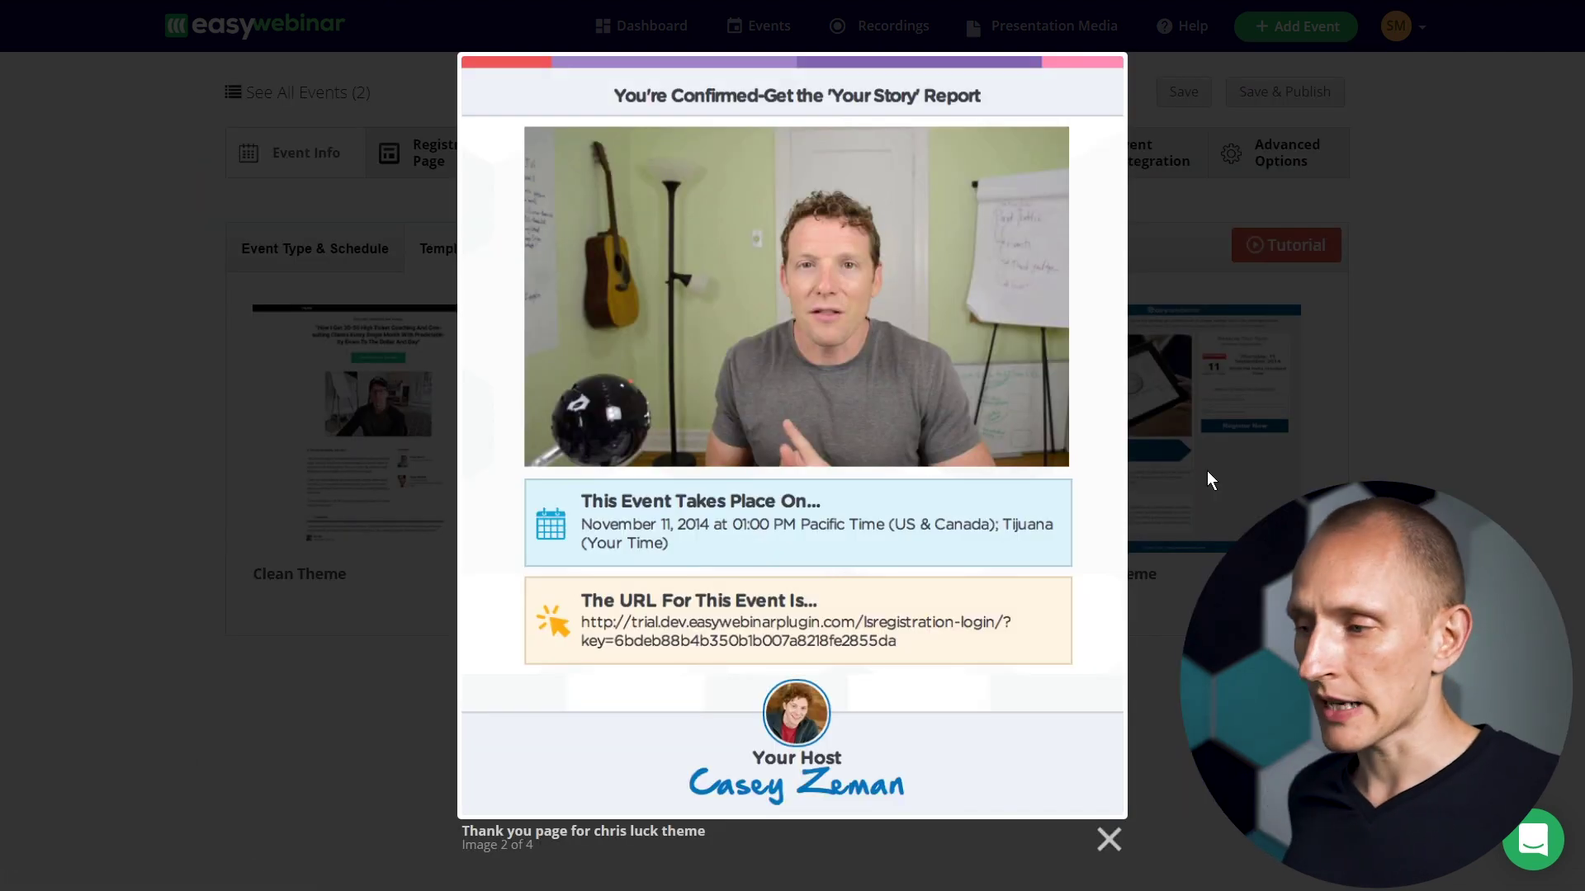
pyautogui.click(1109, 839)
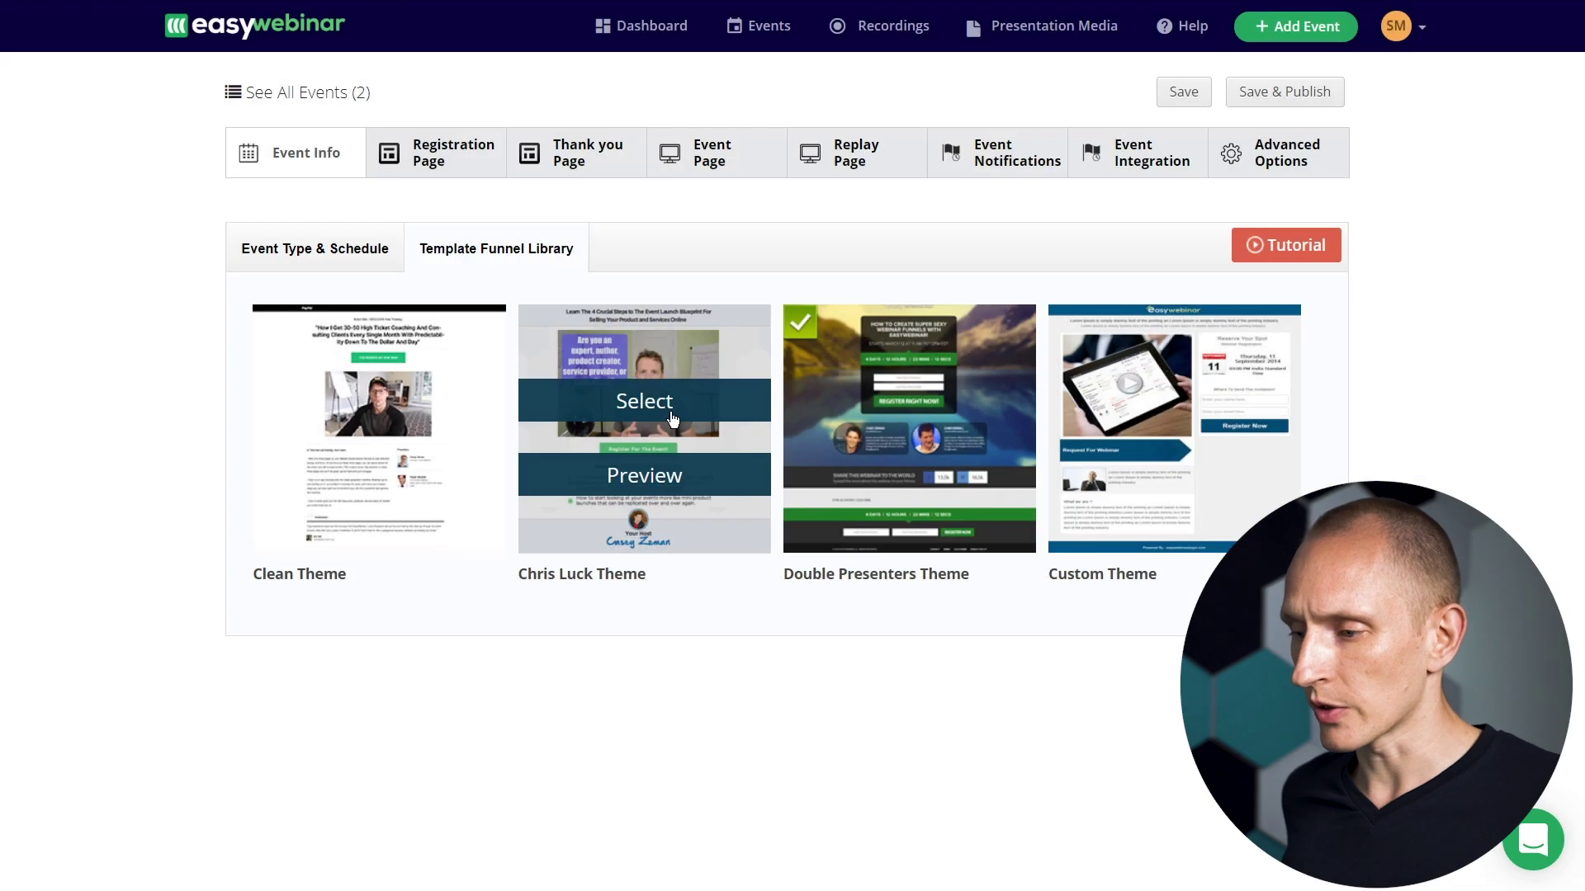
pyautogui.click(638, 405)
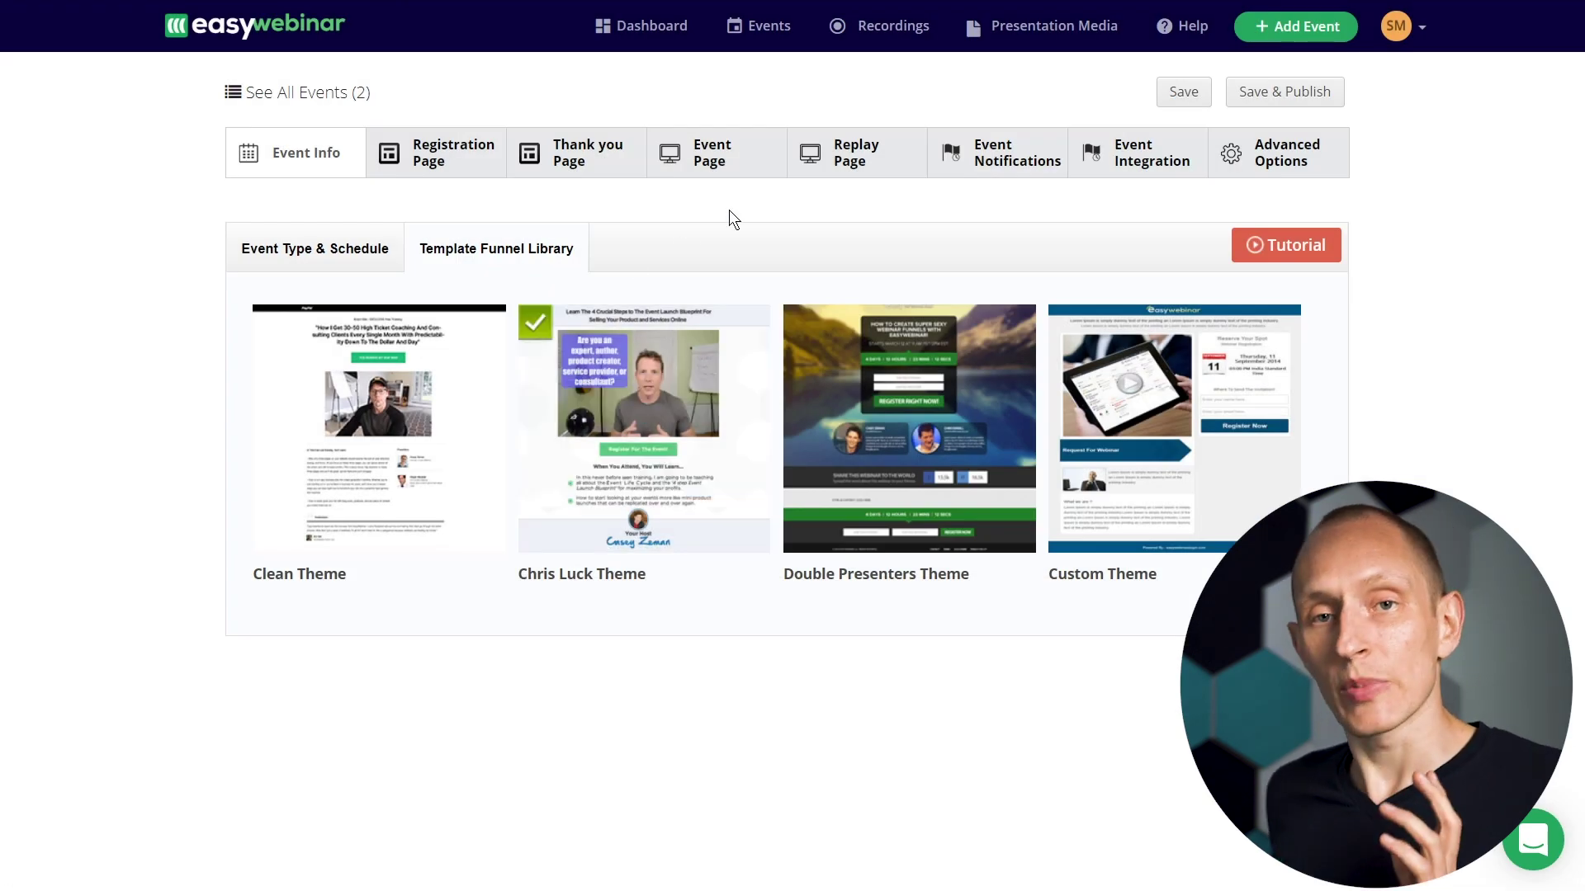
pyautogui.moveTo(680, 402)
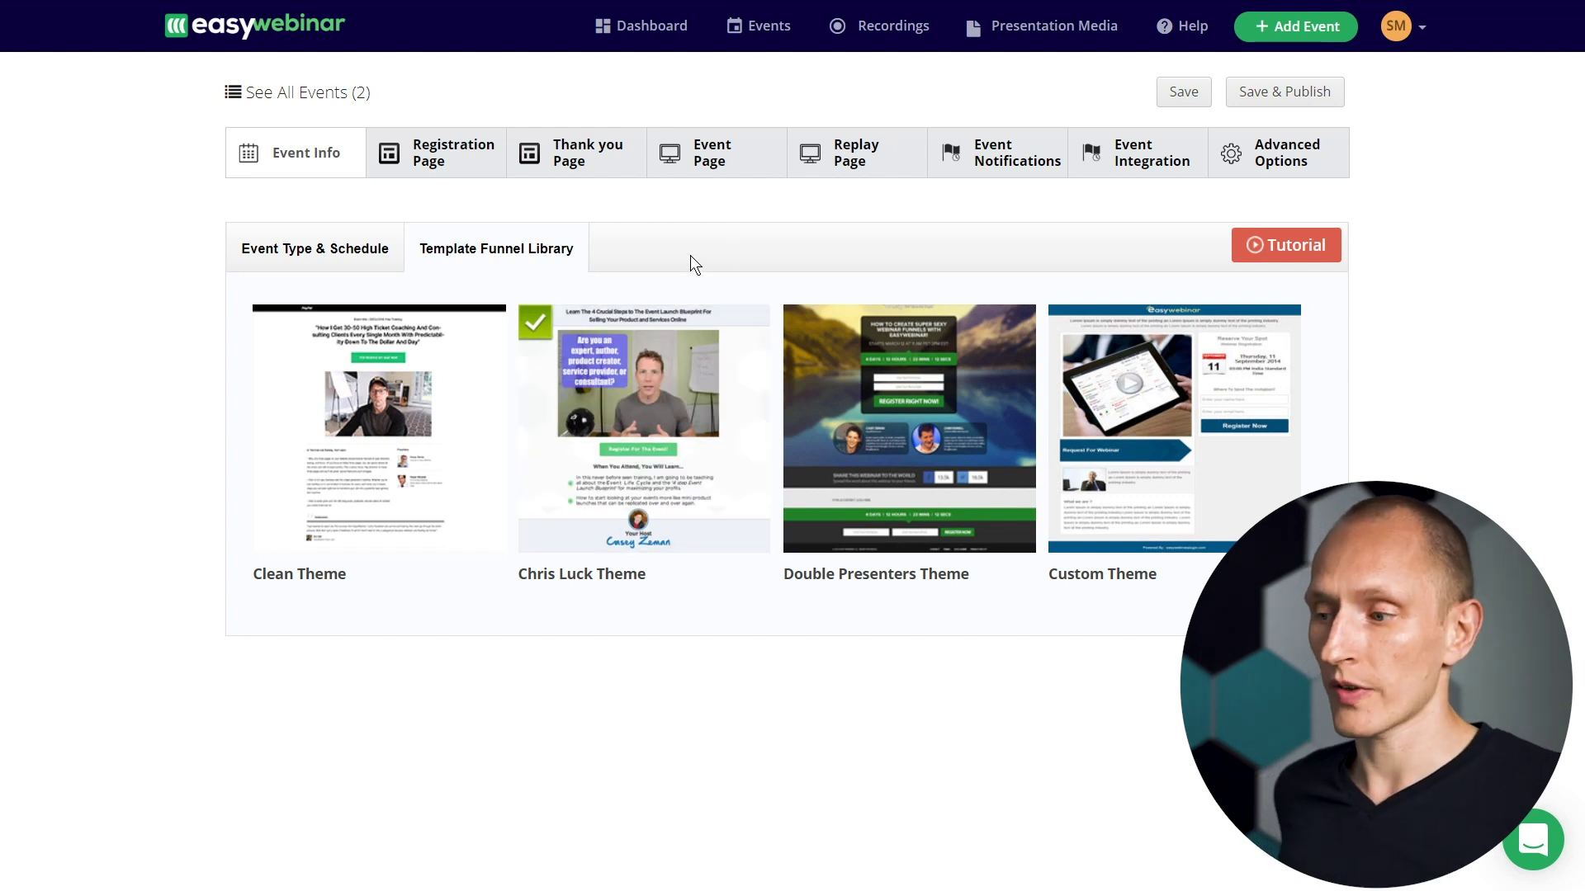
# Step: Examine the registration page content settings, from the headline and sub headline fields to the event description and footer text
pyautogui.click(443, 166)
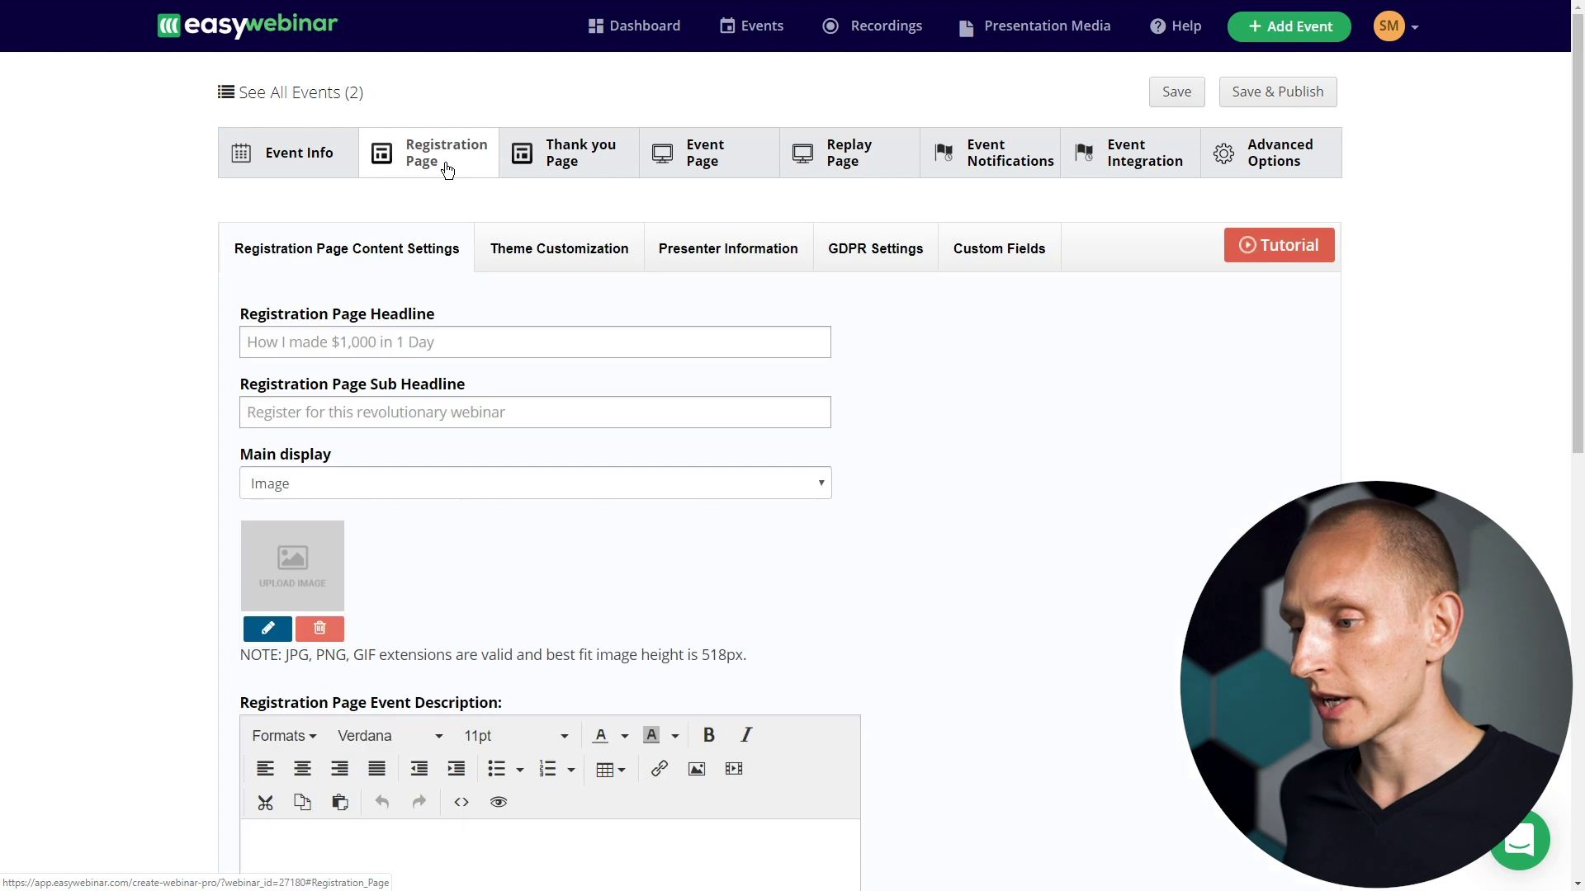
pyautogui.scroll(-1, 674, 312)
pyautogui.click(410, 266)
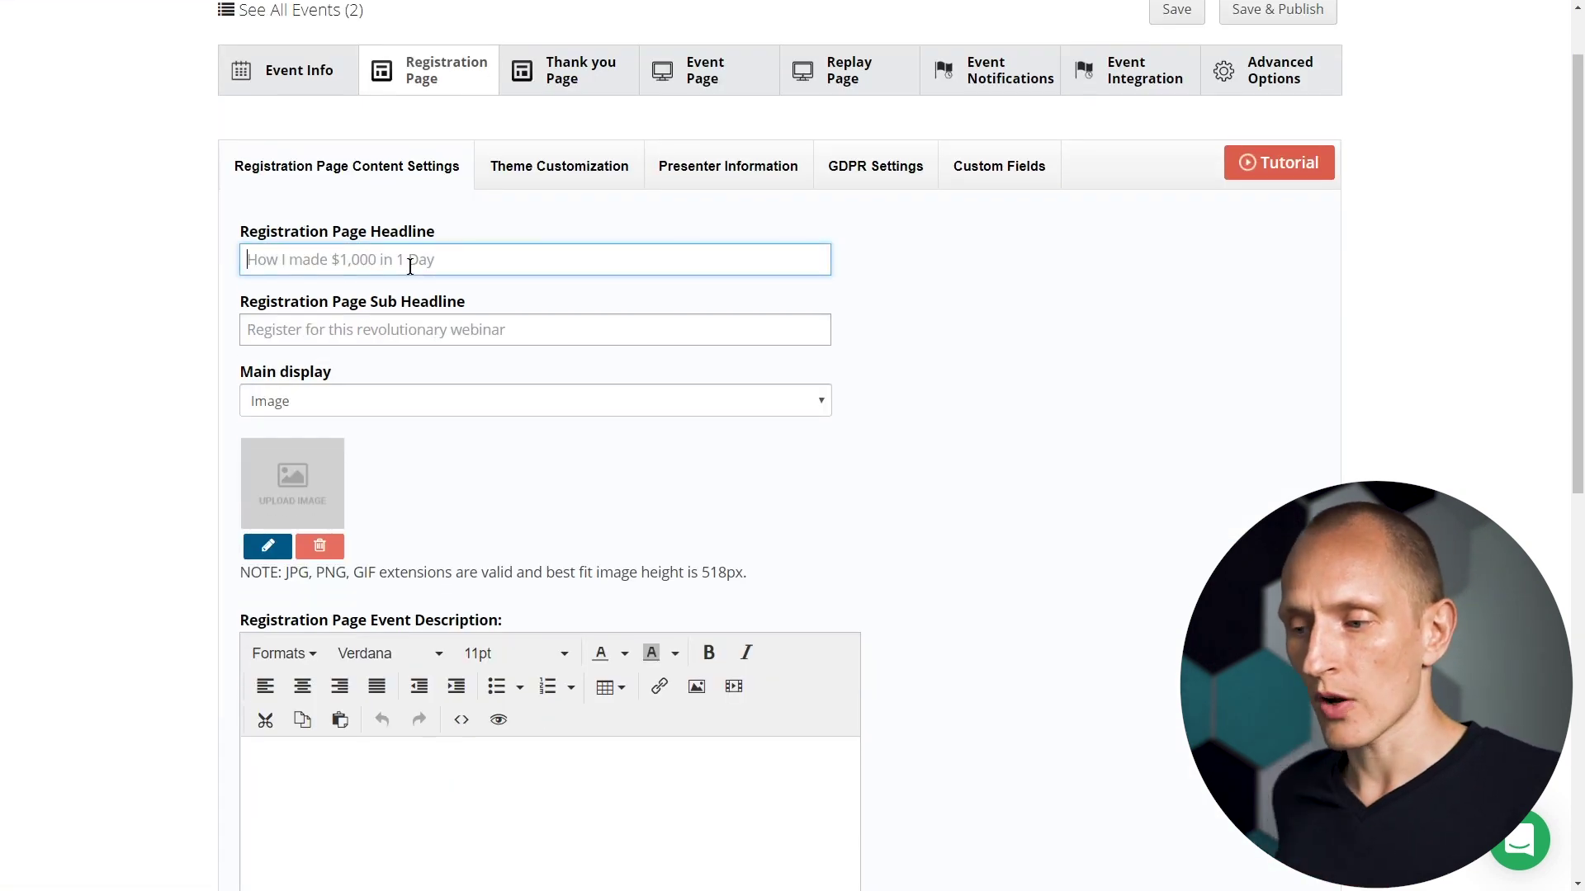
pyautogui.click(389, 329)
pyautogui.scroll(-1, 410, 364)
pyautogui.scroll(-3, 409, 365)
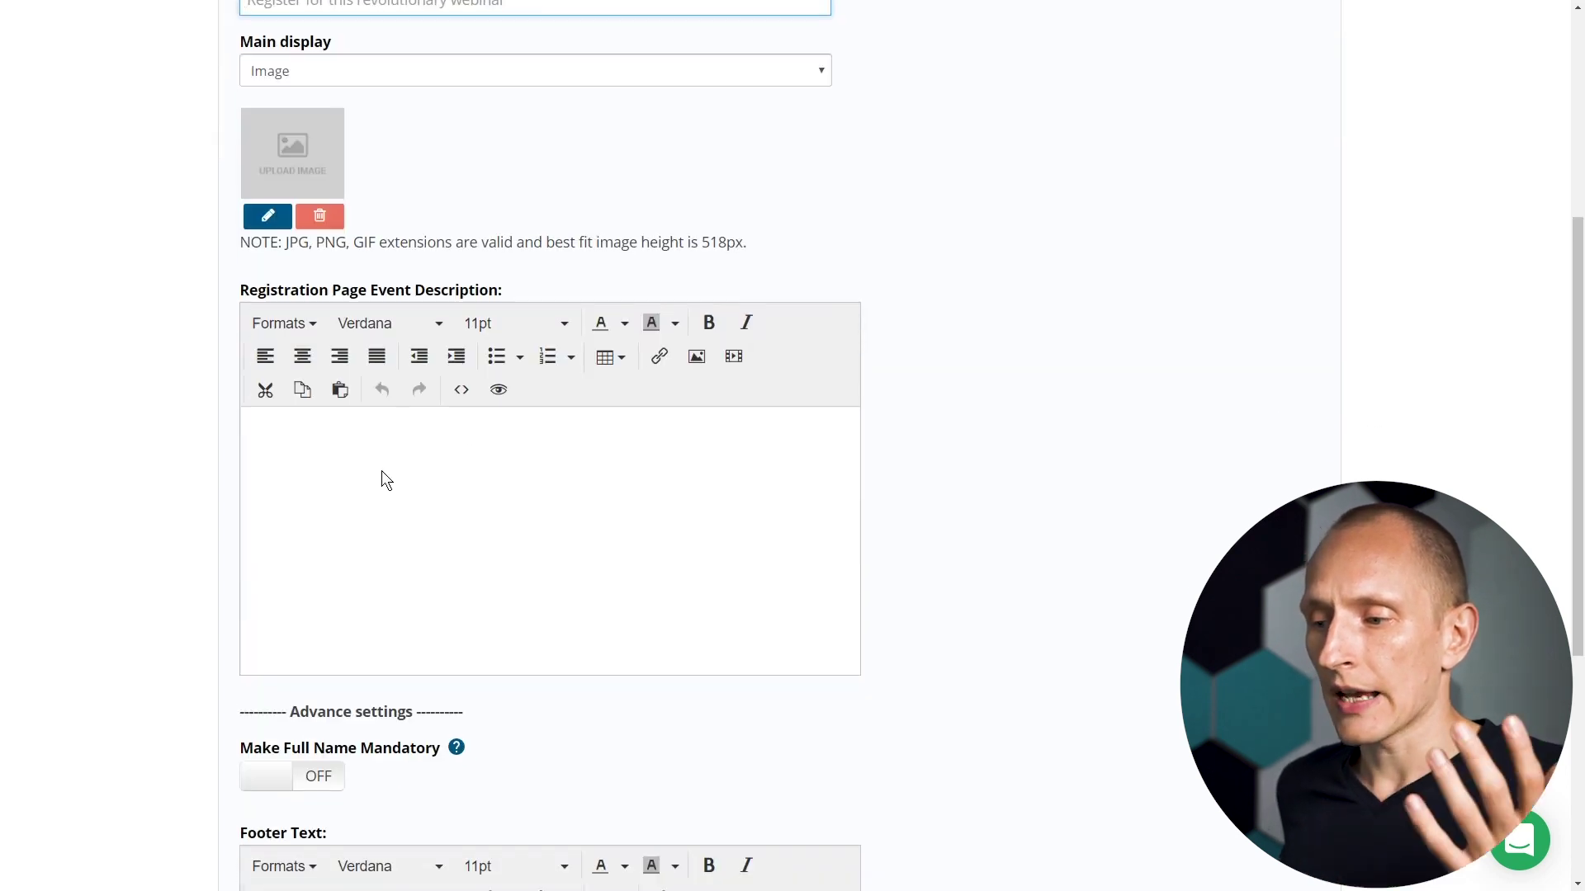
pyautogui.click(329, 436)
pyautogui.scroll(-4, 390, 733)
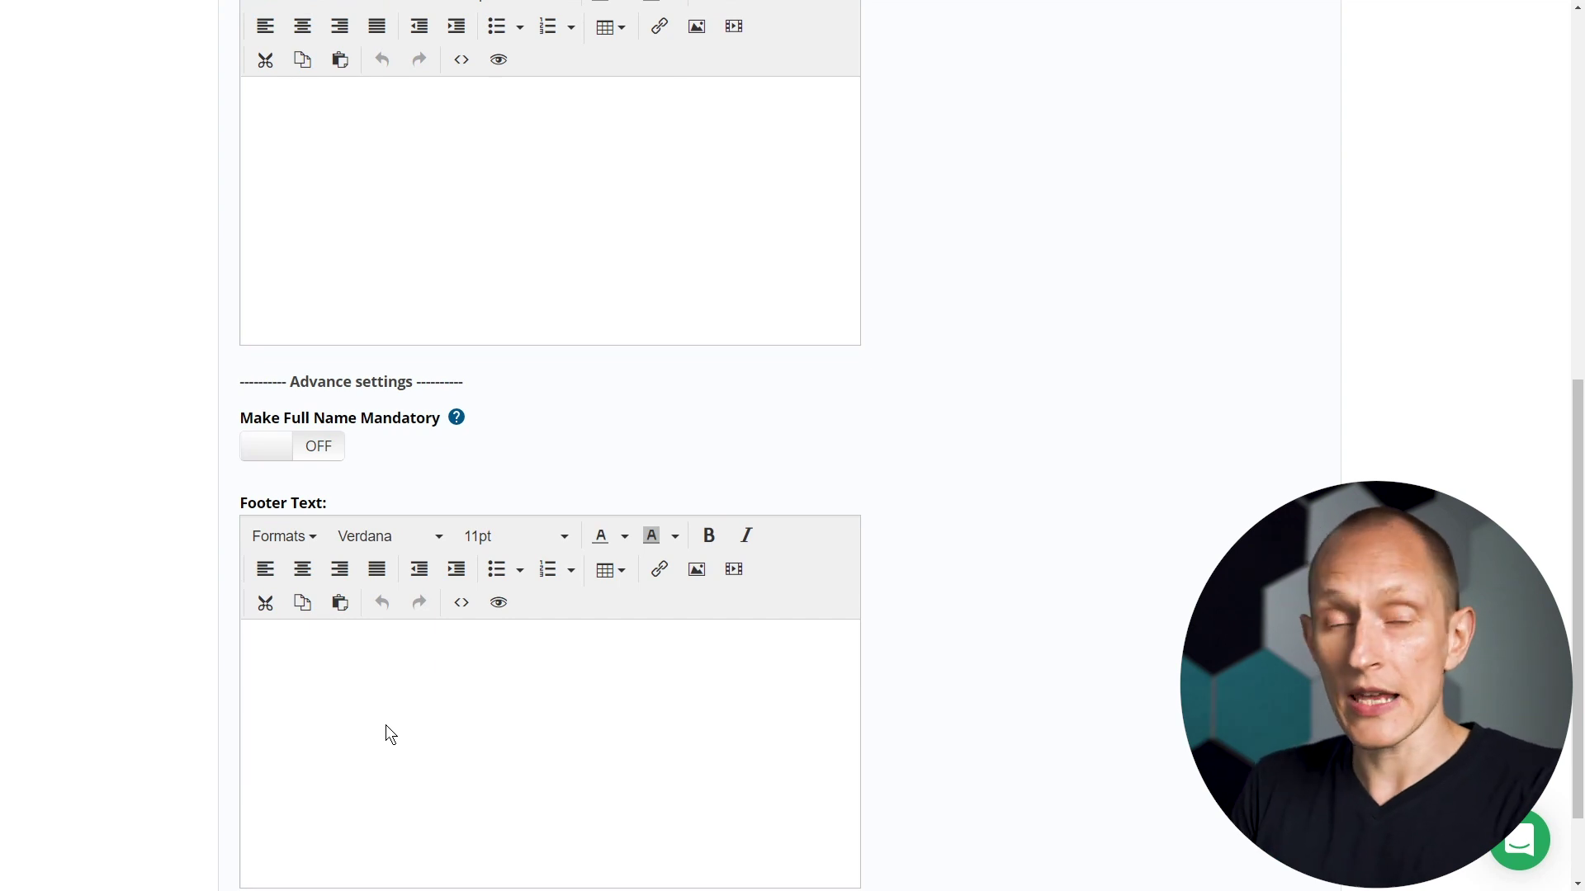
pyautogui.click(385, 725)
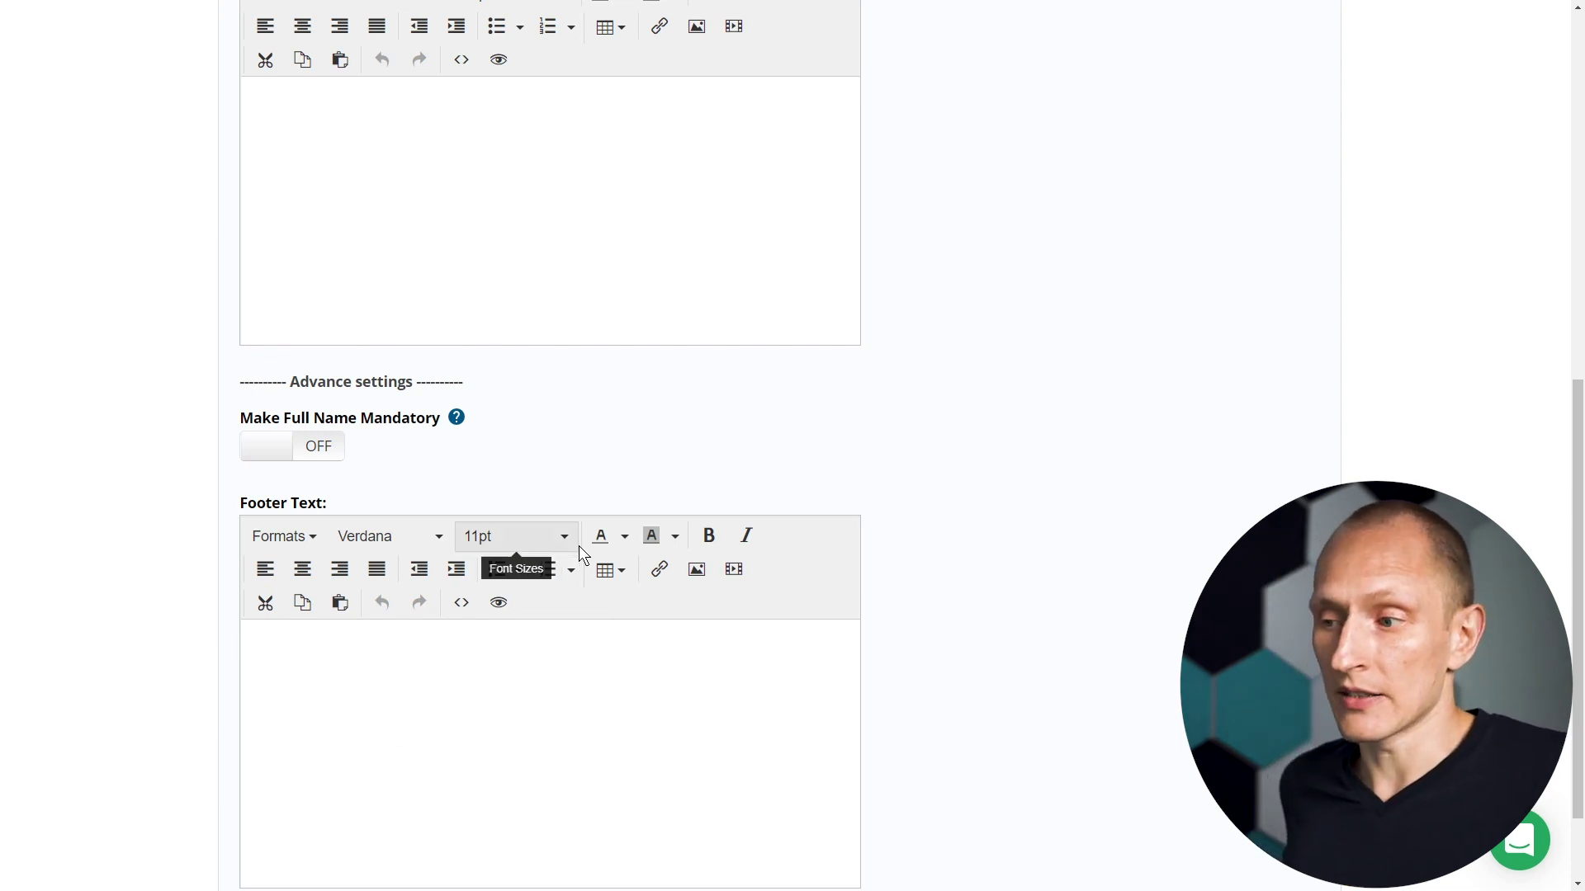
pyautogui.scroll(6, 579, 528)
pyautogui.scroll(3, 477, 331)
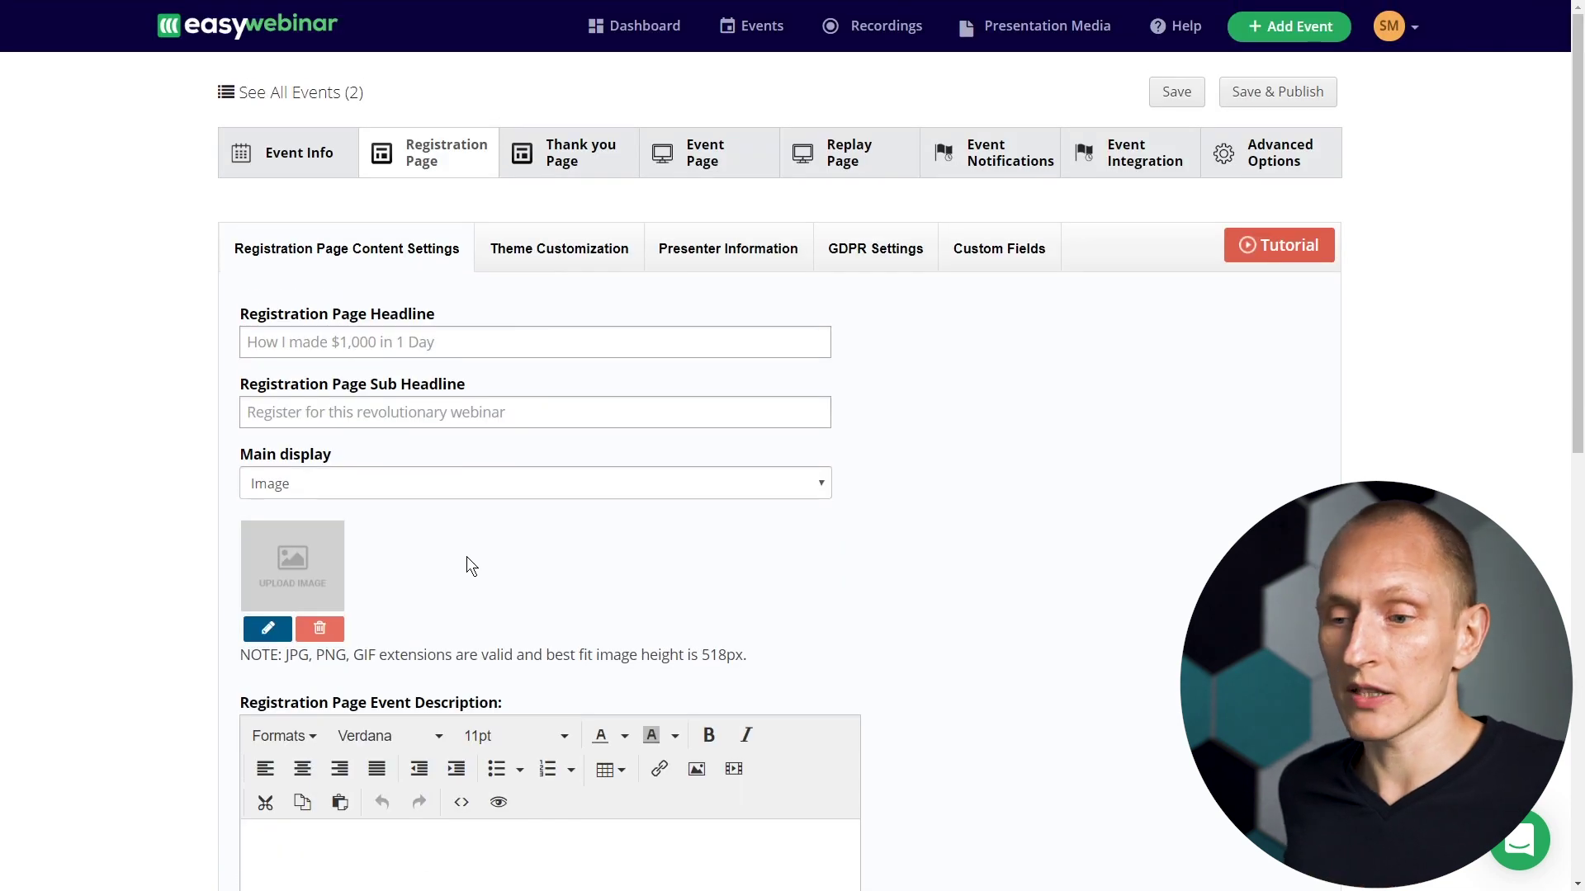
pyautogui.scroll(-1, 468, 544)
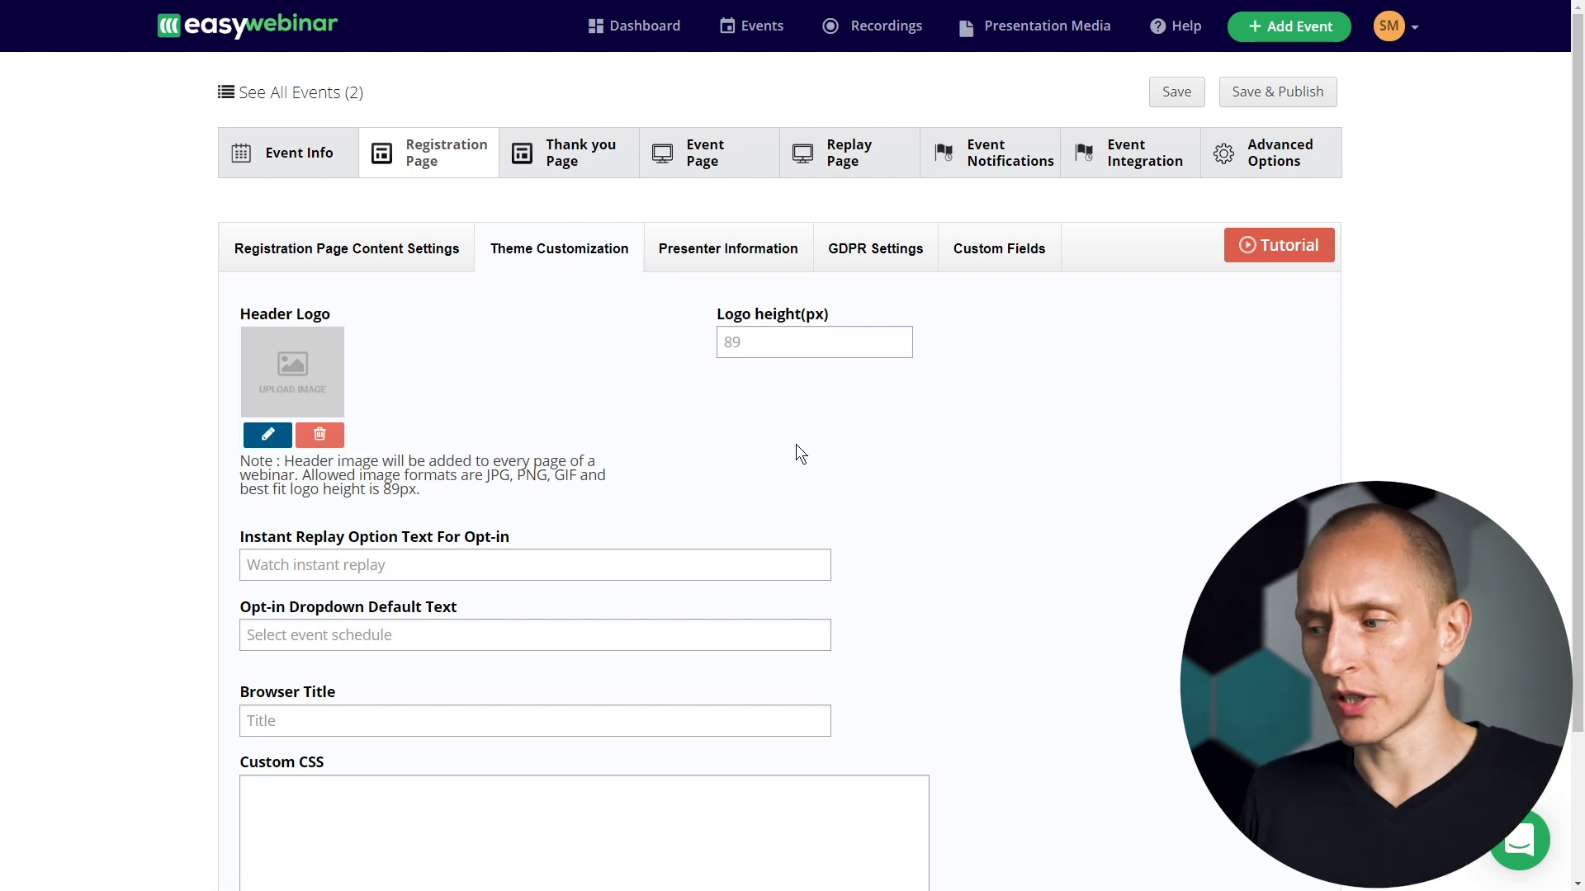
# Step: Examine the registration page's theme customization settings, including logo height and the custom text fields
pyautogui.click(780, 350)
pyautogui.click(739, 428)
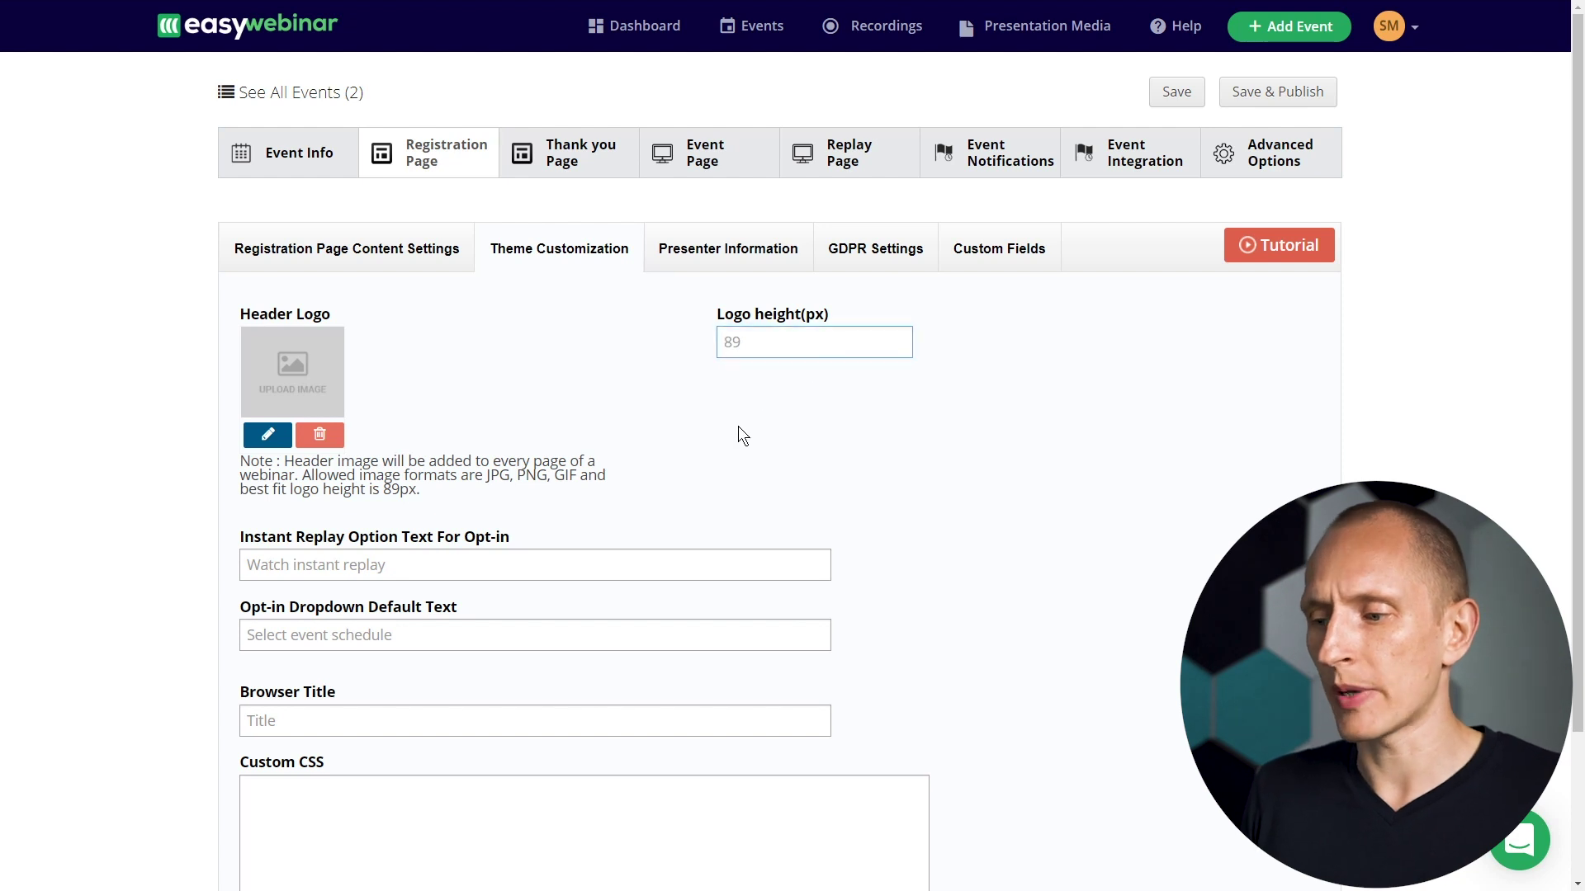
pyautogui.scroll(-3, 738, 428)
pyautogui.click(388, 644)
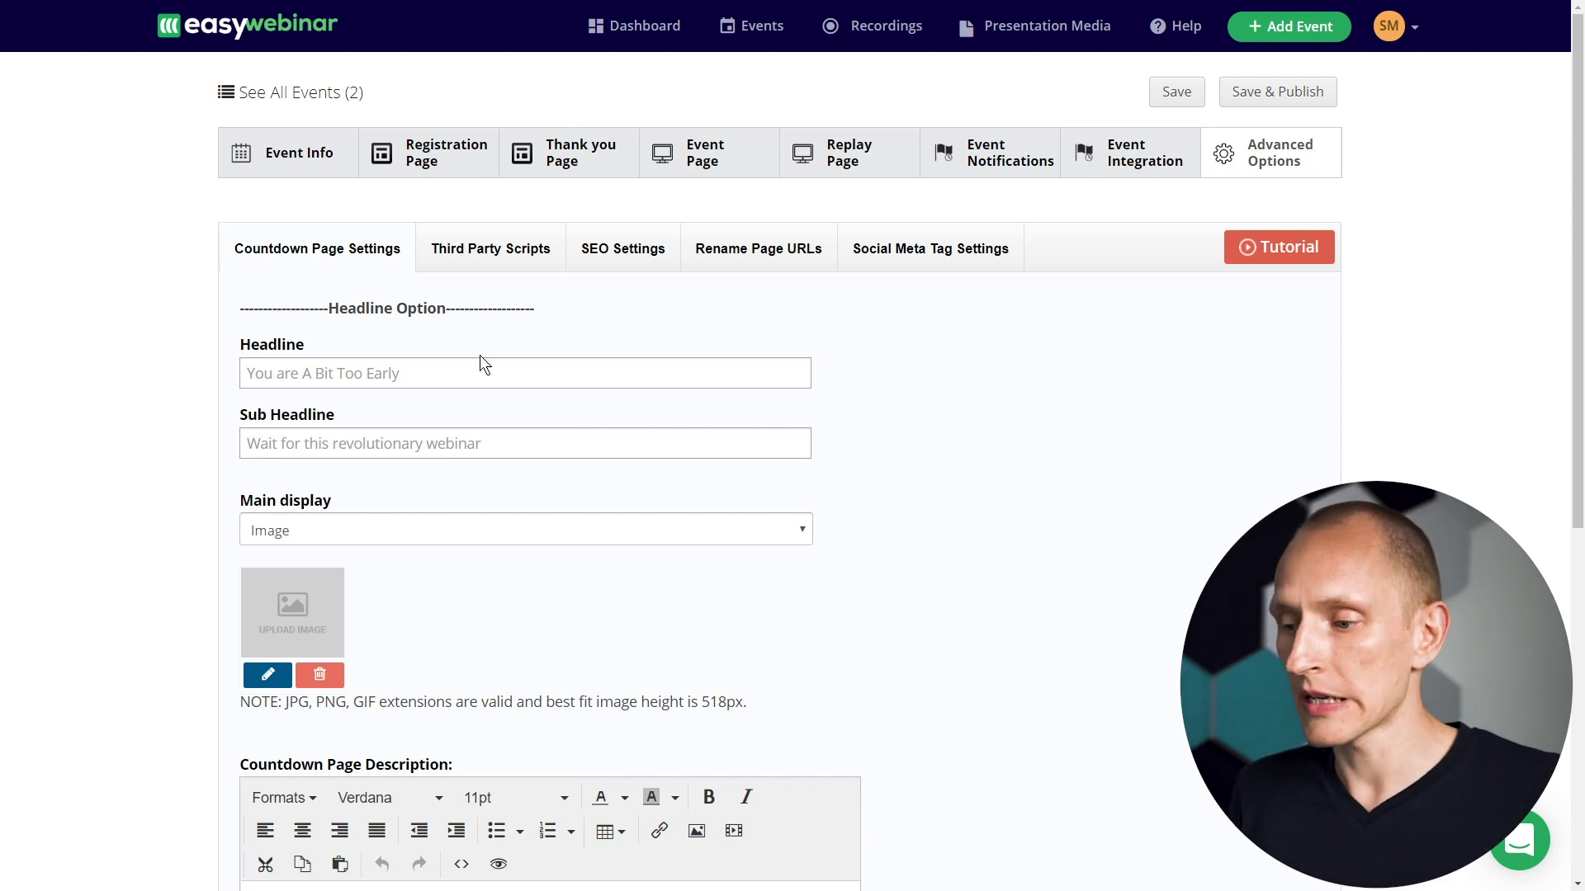
# Step: Examine the countdown page settings in the event's advanced options, down to the custom CSS
pyautogui.scroll(-4, 463, 513)
pyautogui.scroll(-1, 465, 516)
pyautogui.scroll(5, 464, 516)
pyautogui.scroll(-7, 464, 516)
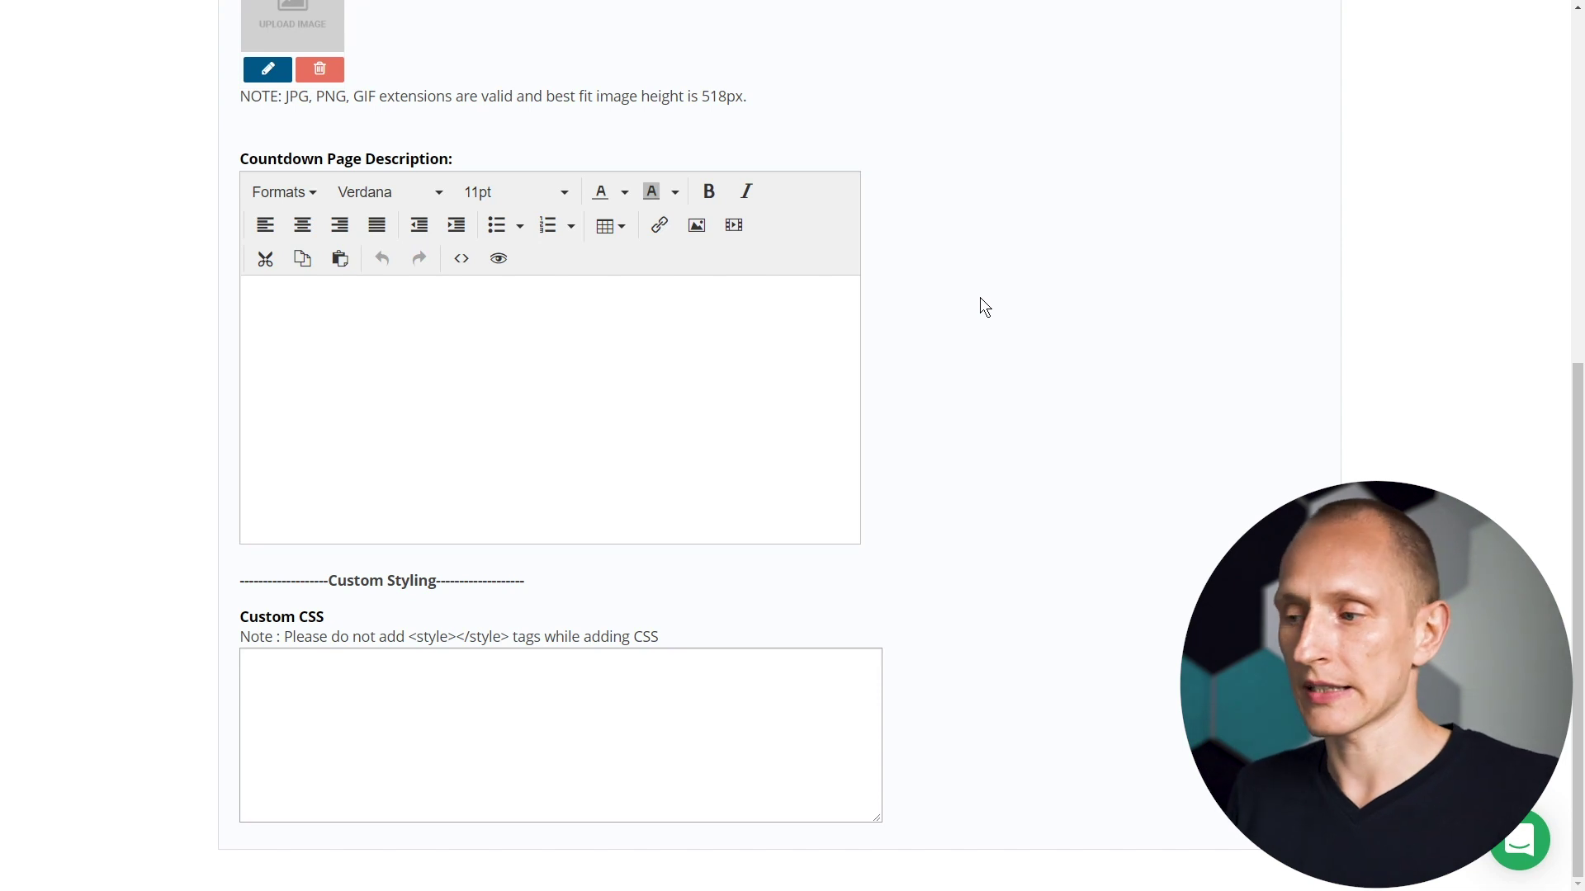
pyautogui.scroll(7, 979, 297)
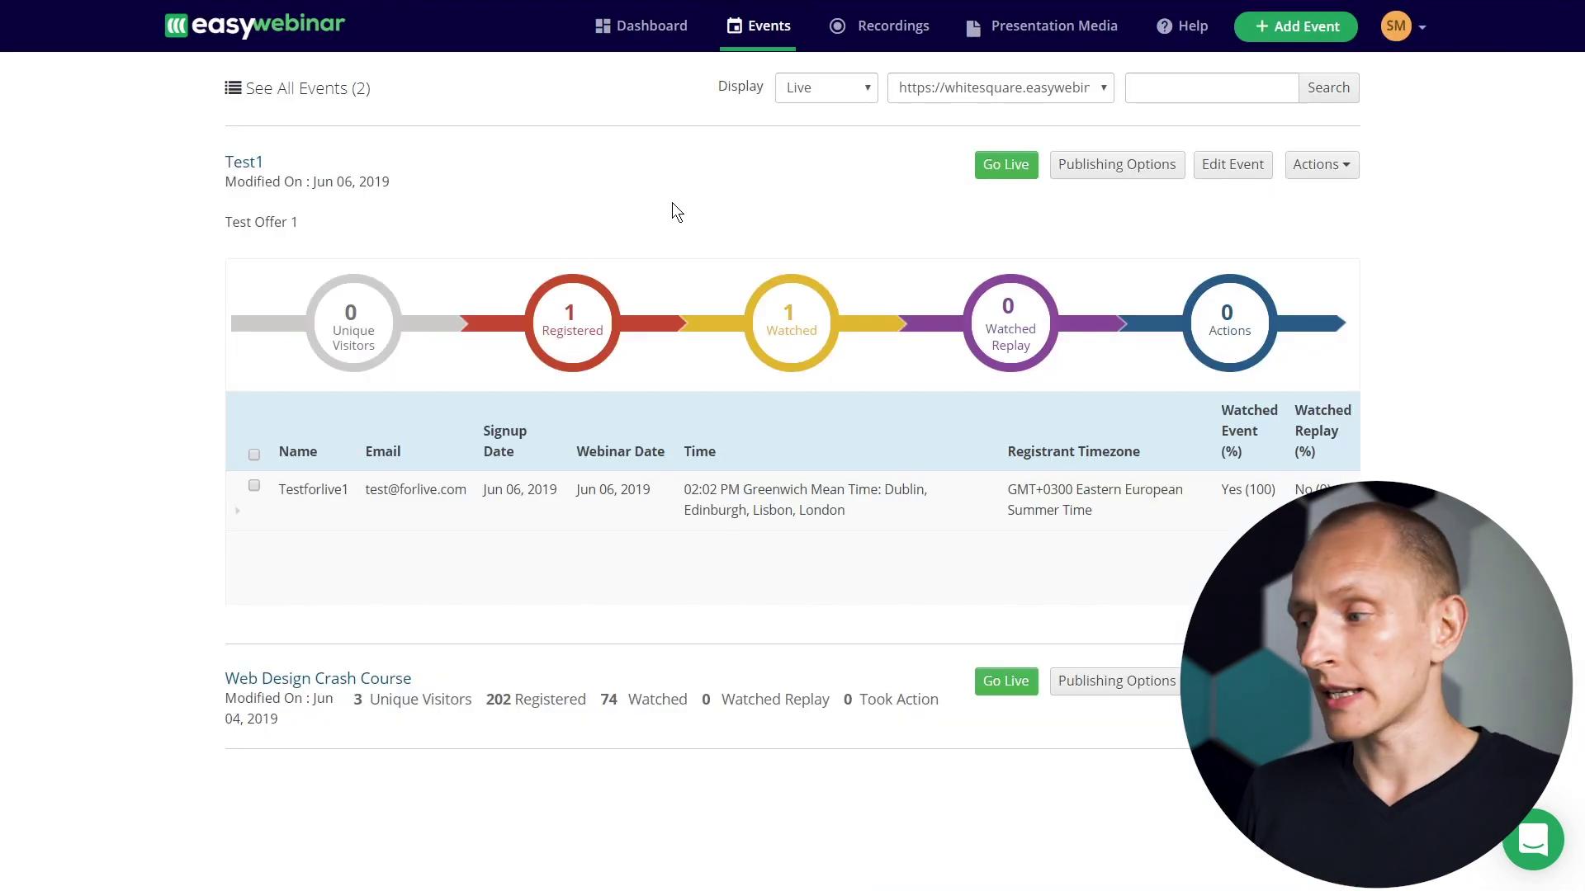
# Step: View the publishing options of the Test1 event, covering its webinar links and registration widget
pyautogui.click(1103, 165)
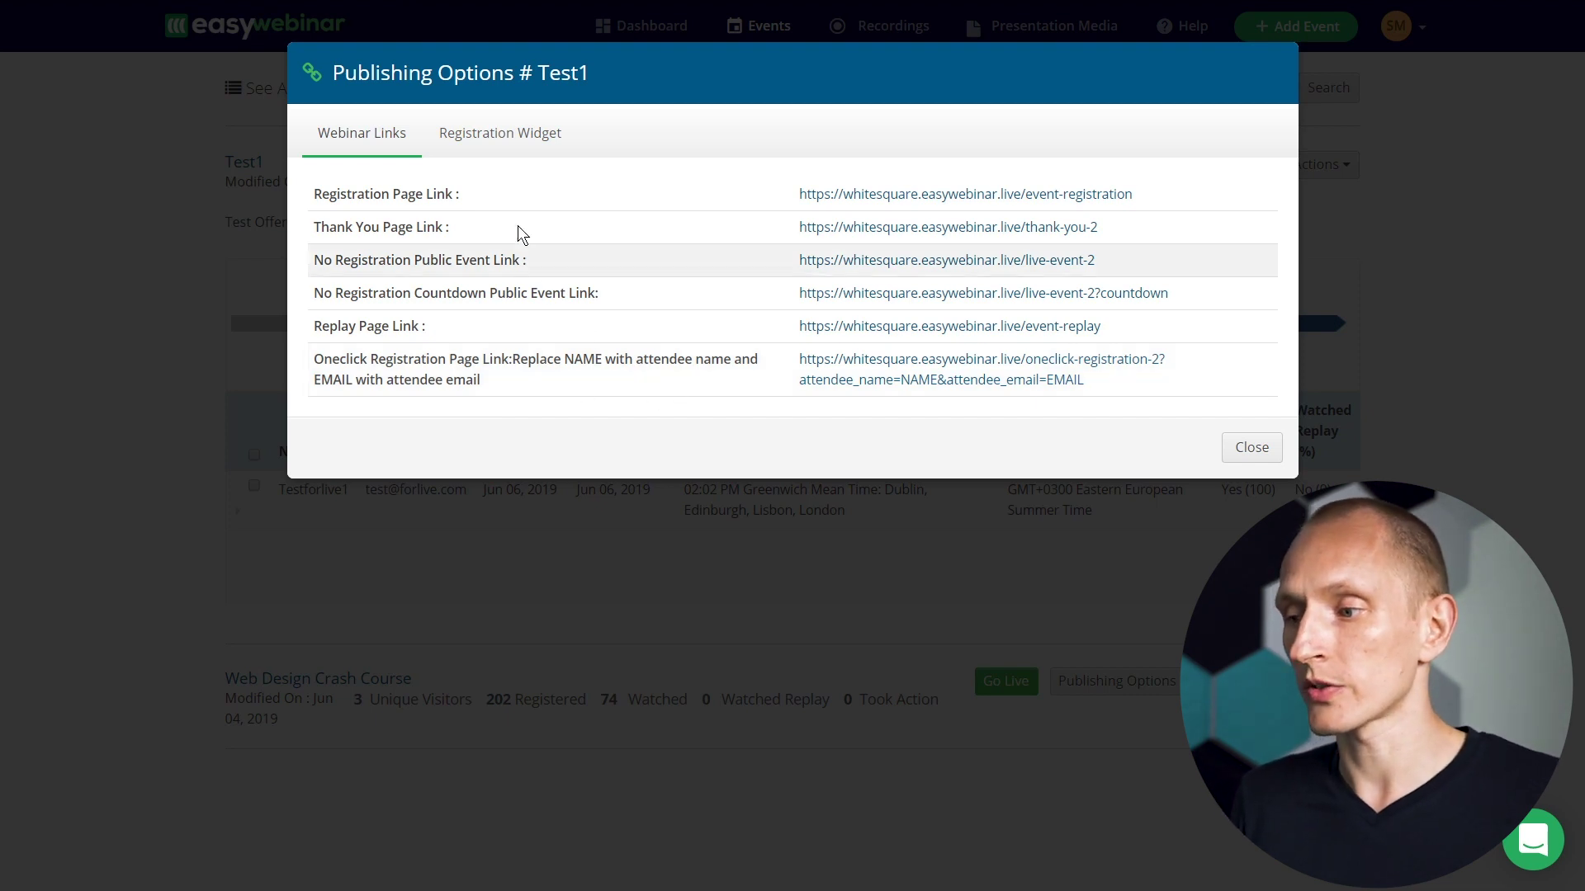
pyautogui.click(513, 140)
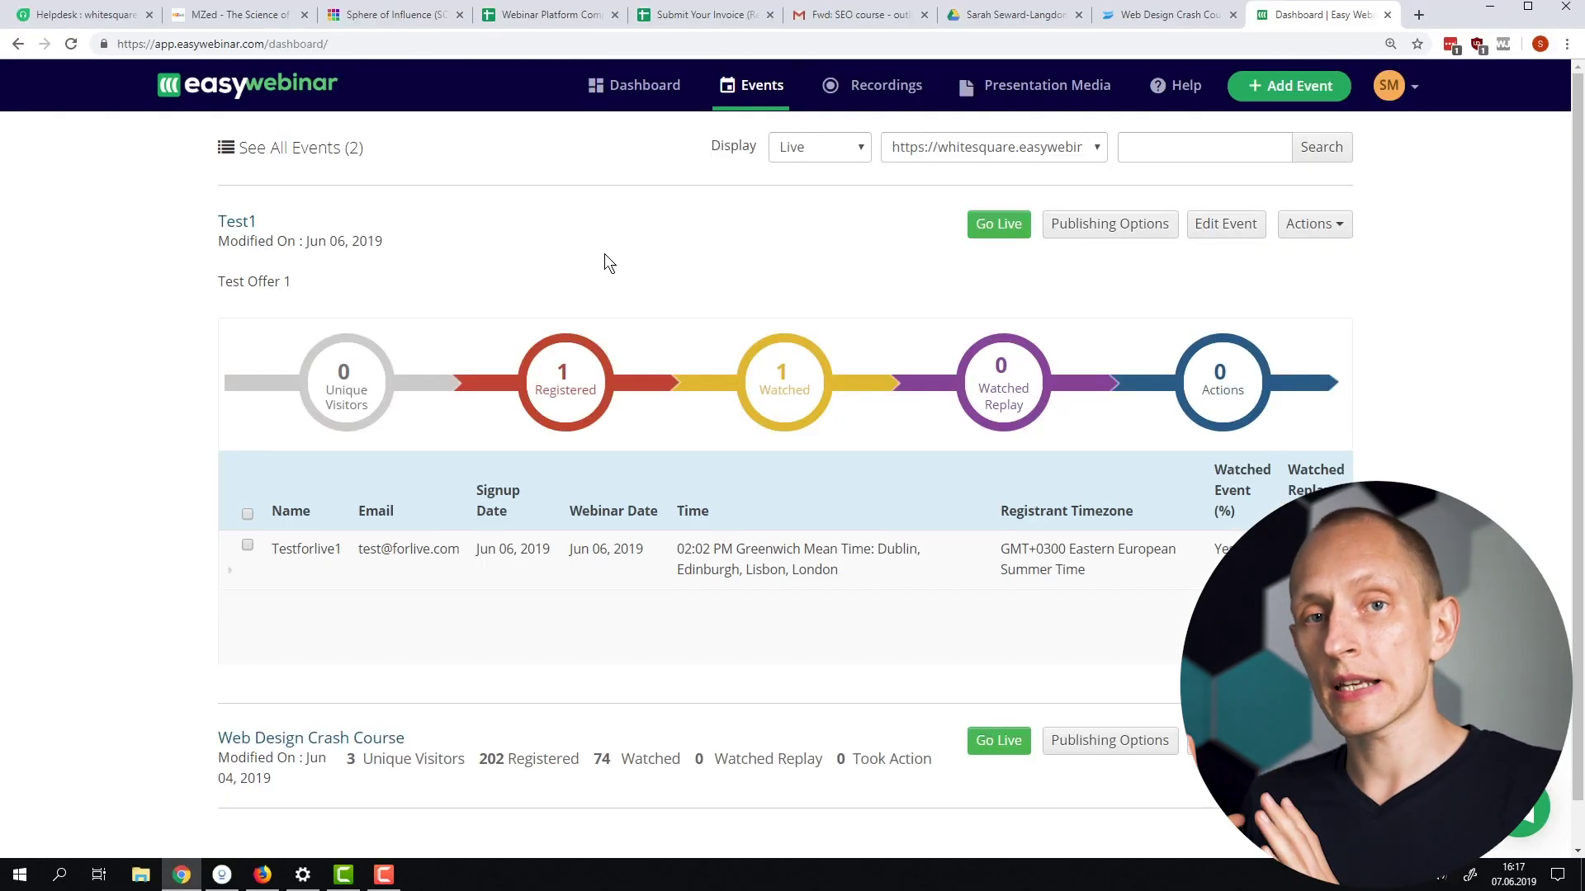
# Step: Go live with the Test1 event using Easywebinar as the video source and join its event room
pyautogui.click(995, 234)
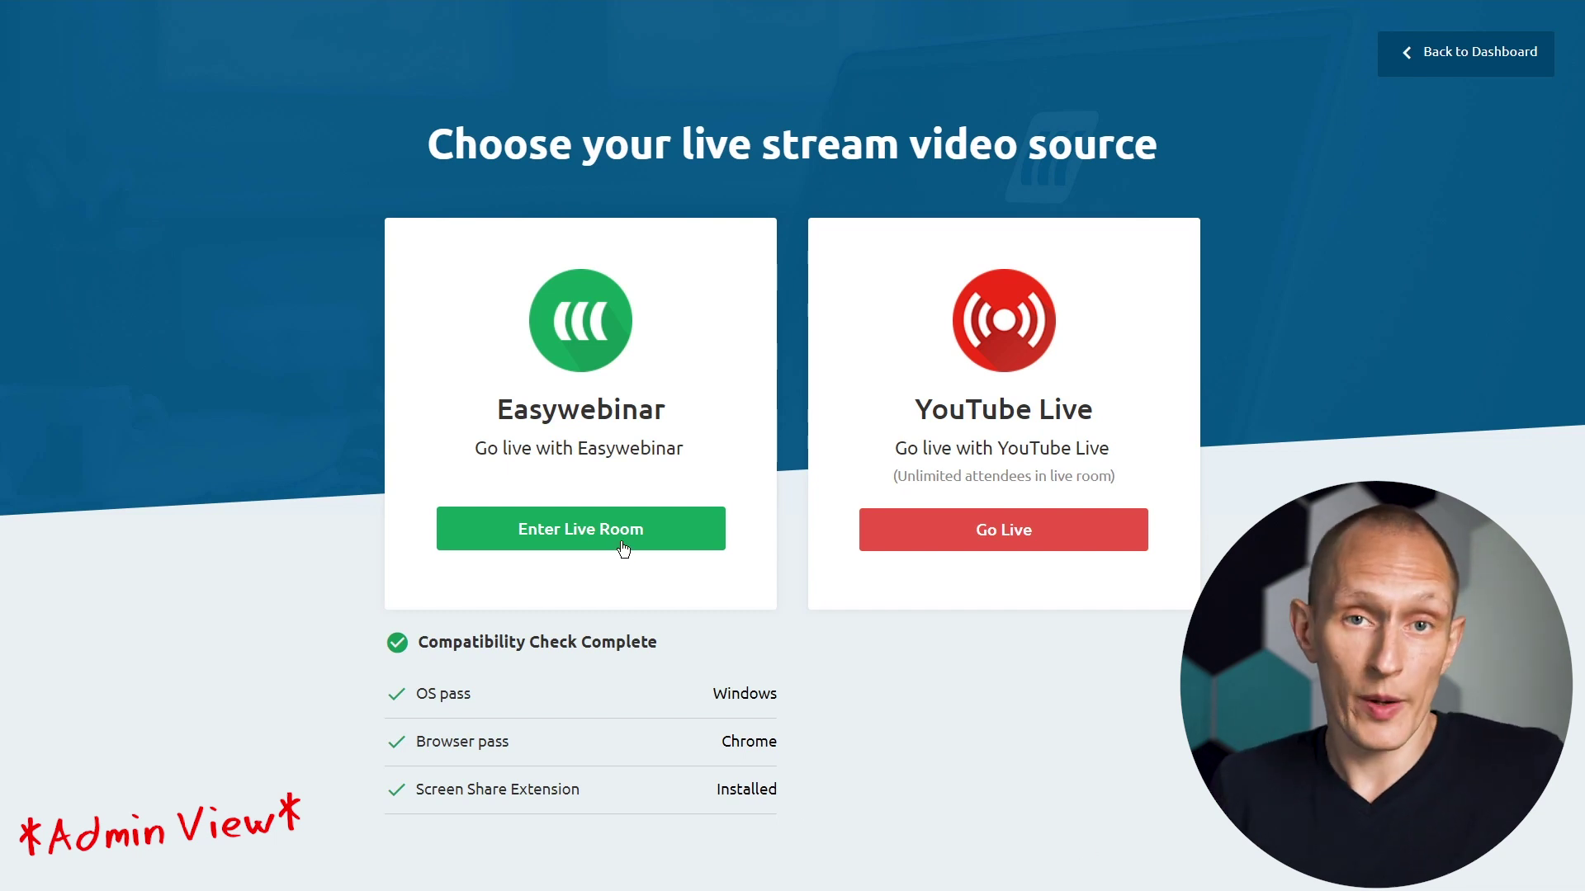
pyautogui.click(539, 543)
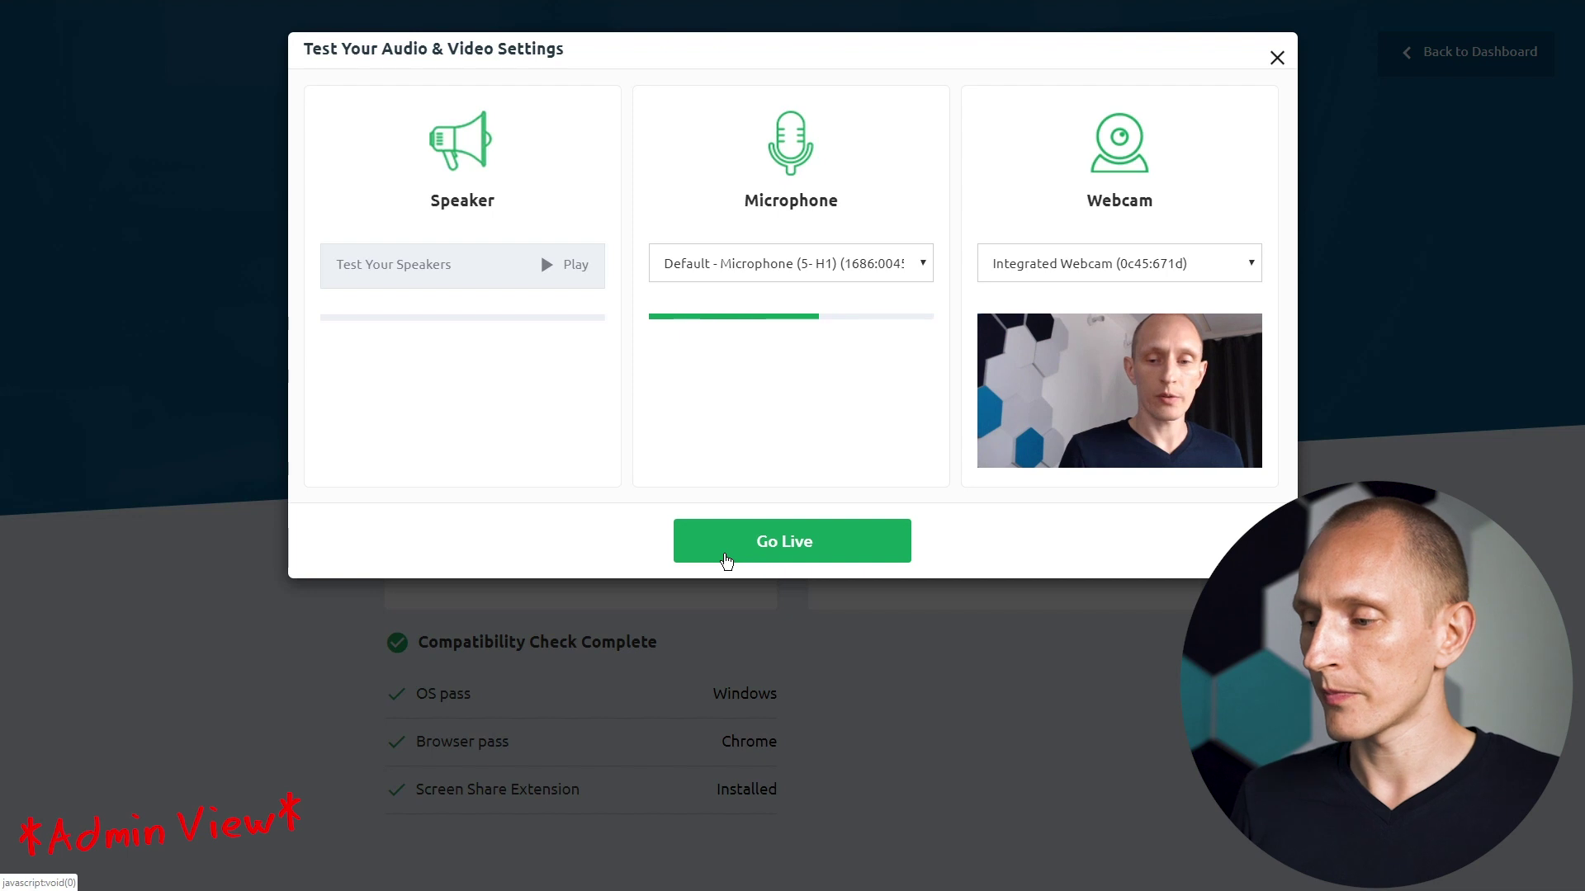
pyautogui.click(737, 558)
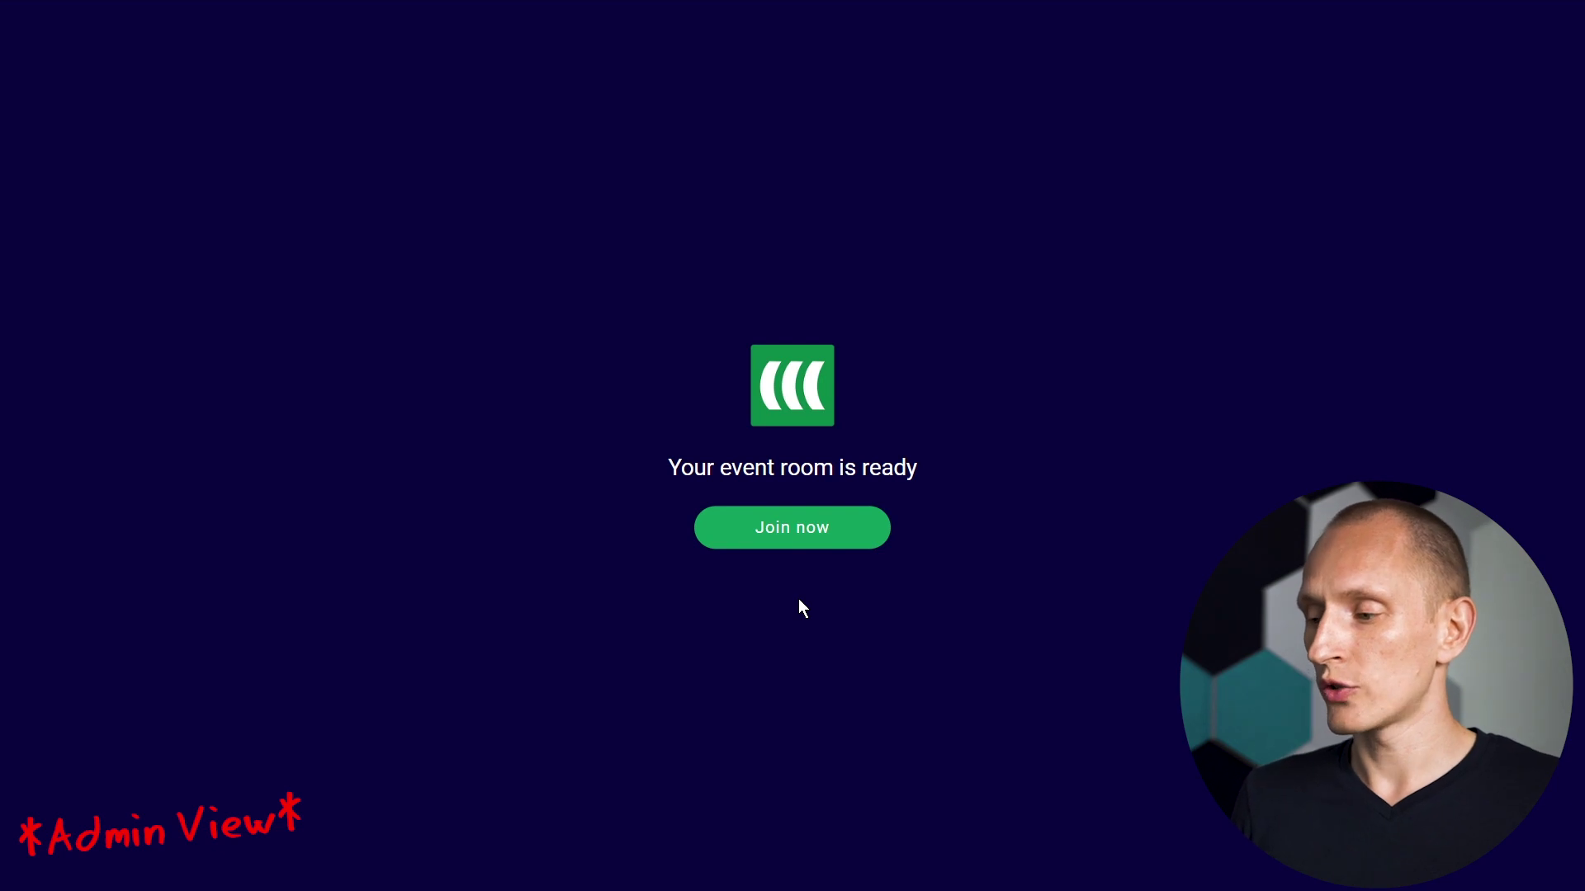
pyautogui.click(803, 545)
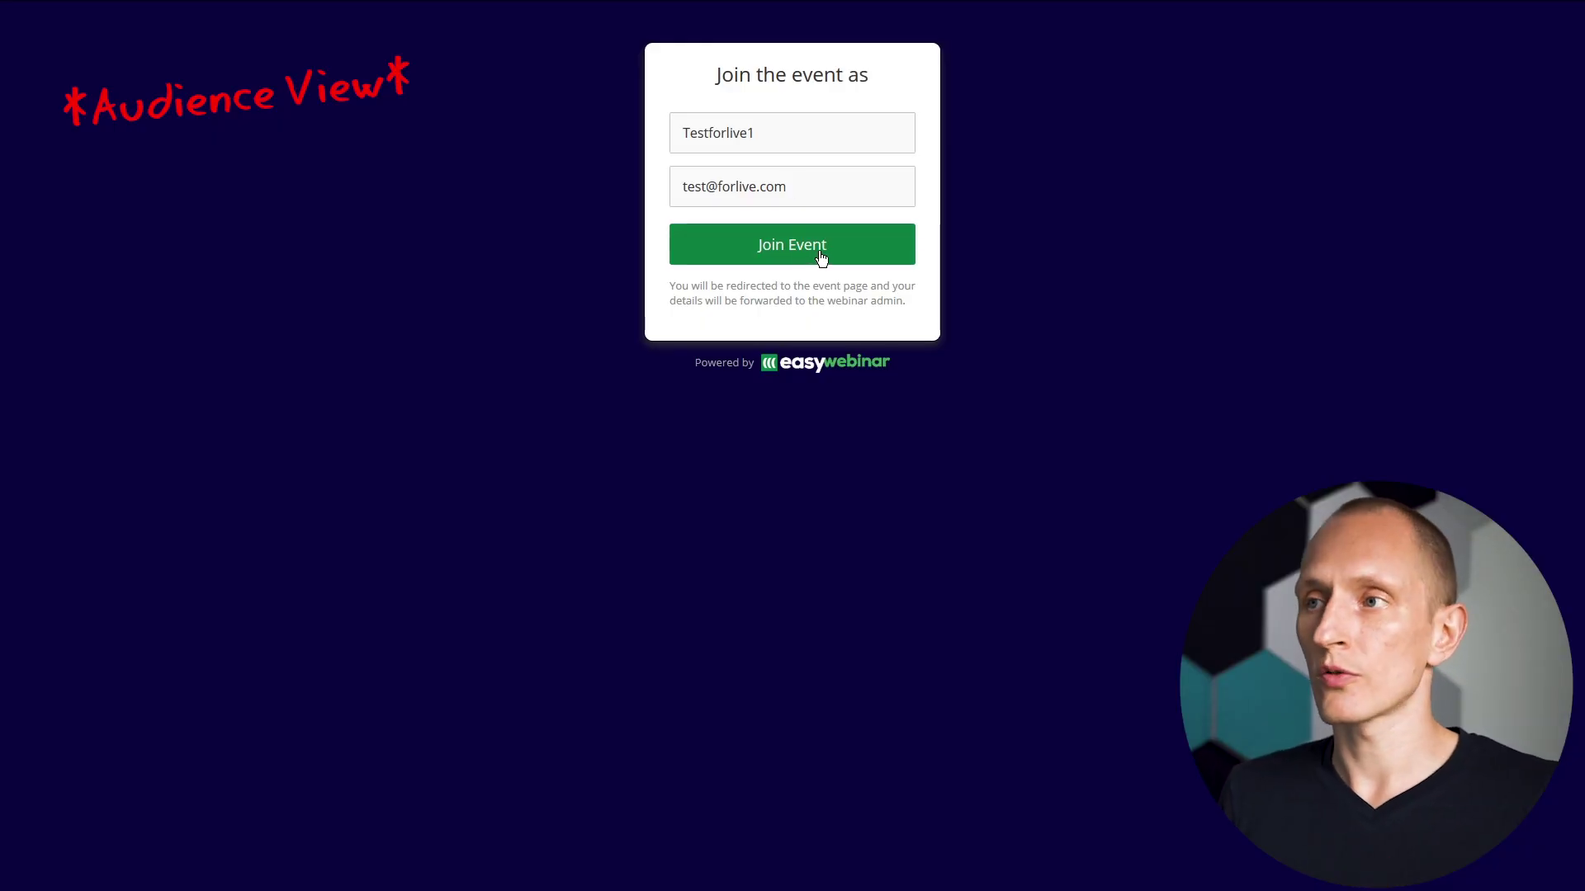
# Step: Join the live event as the test attendee and enter the webinar session
pyautogui.click(822, 257)
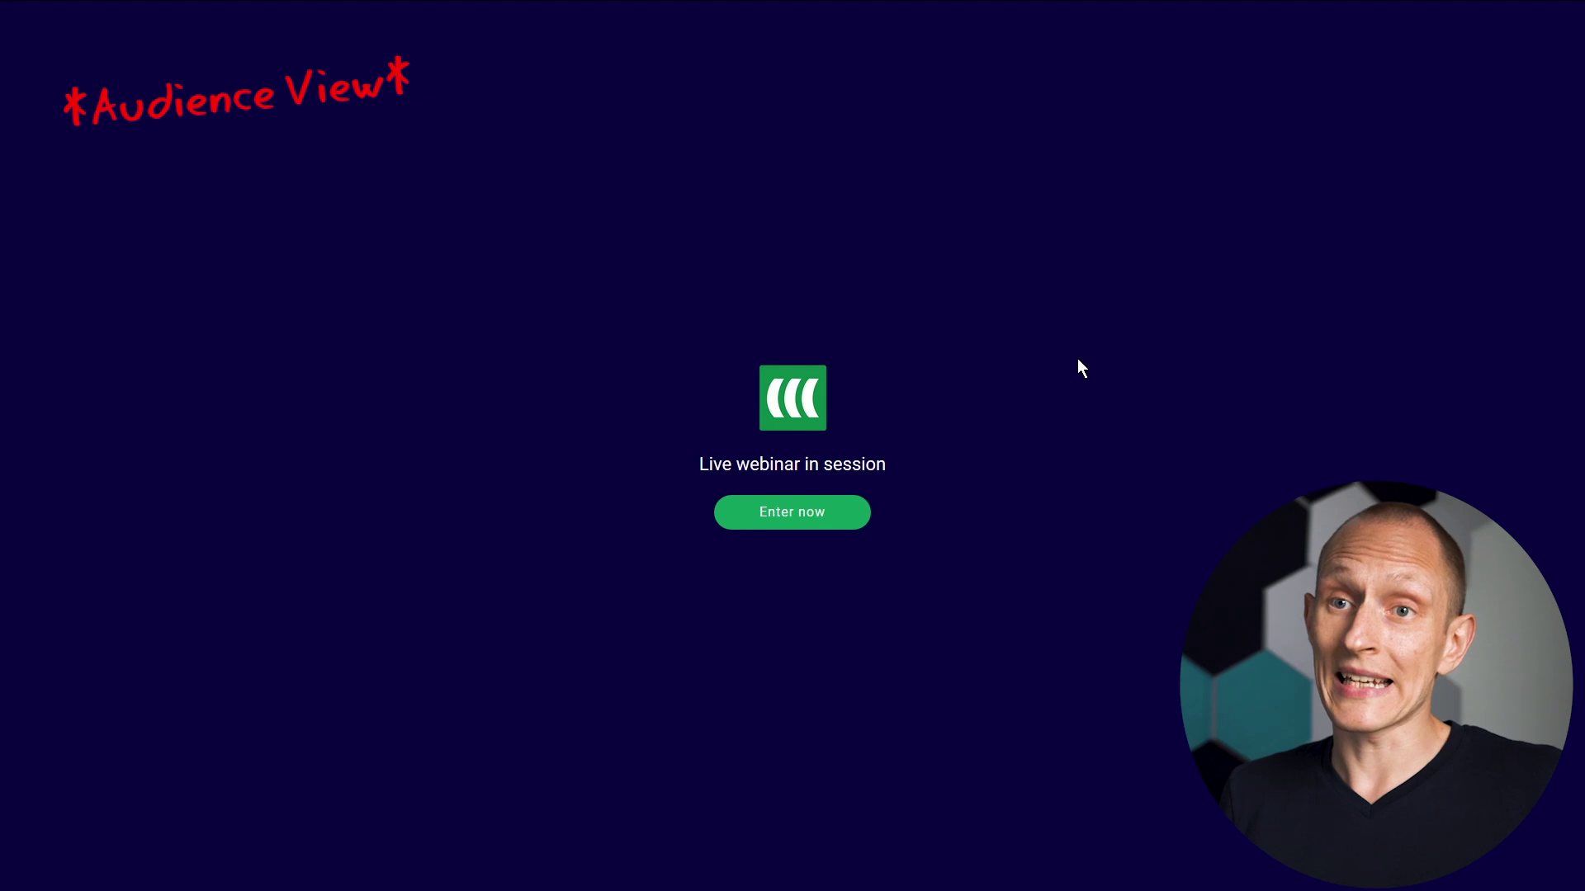
pyautogui.click(844, 521)
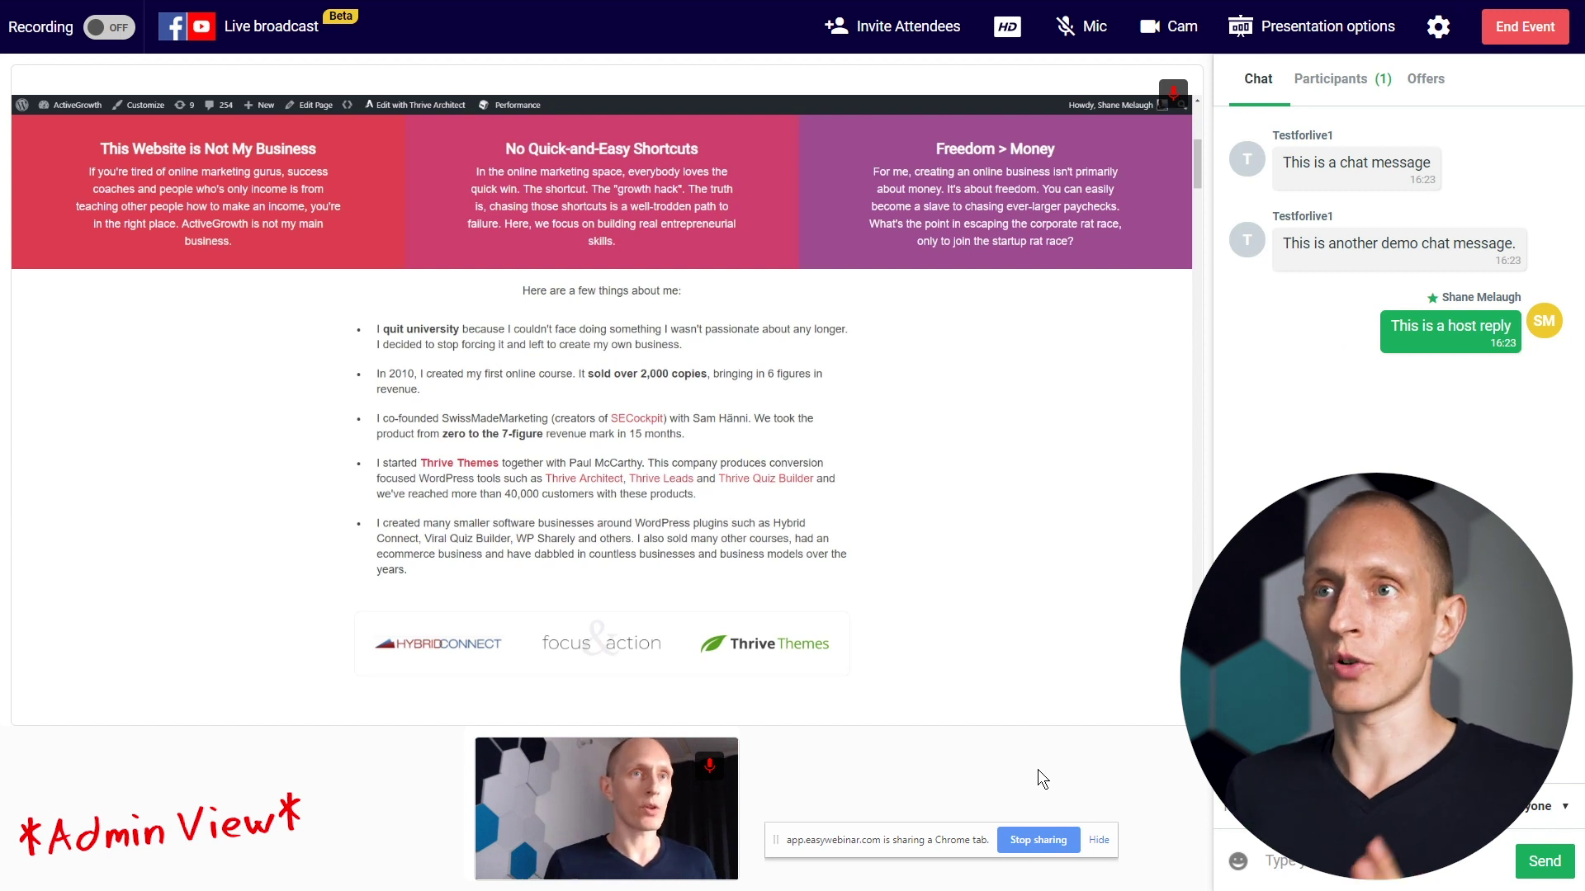
# Step: View the presentation options available to the host in the live room
pyautogui.click(1328, 37)
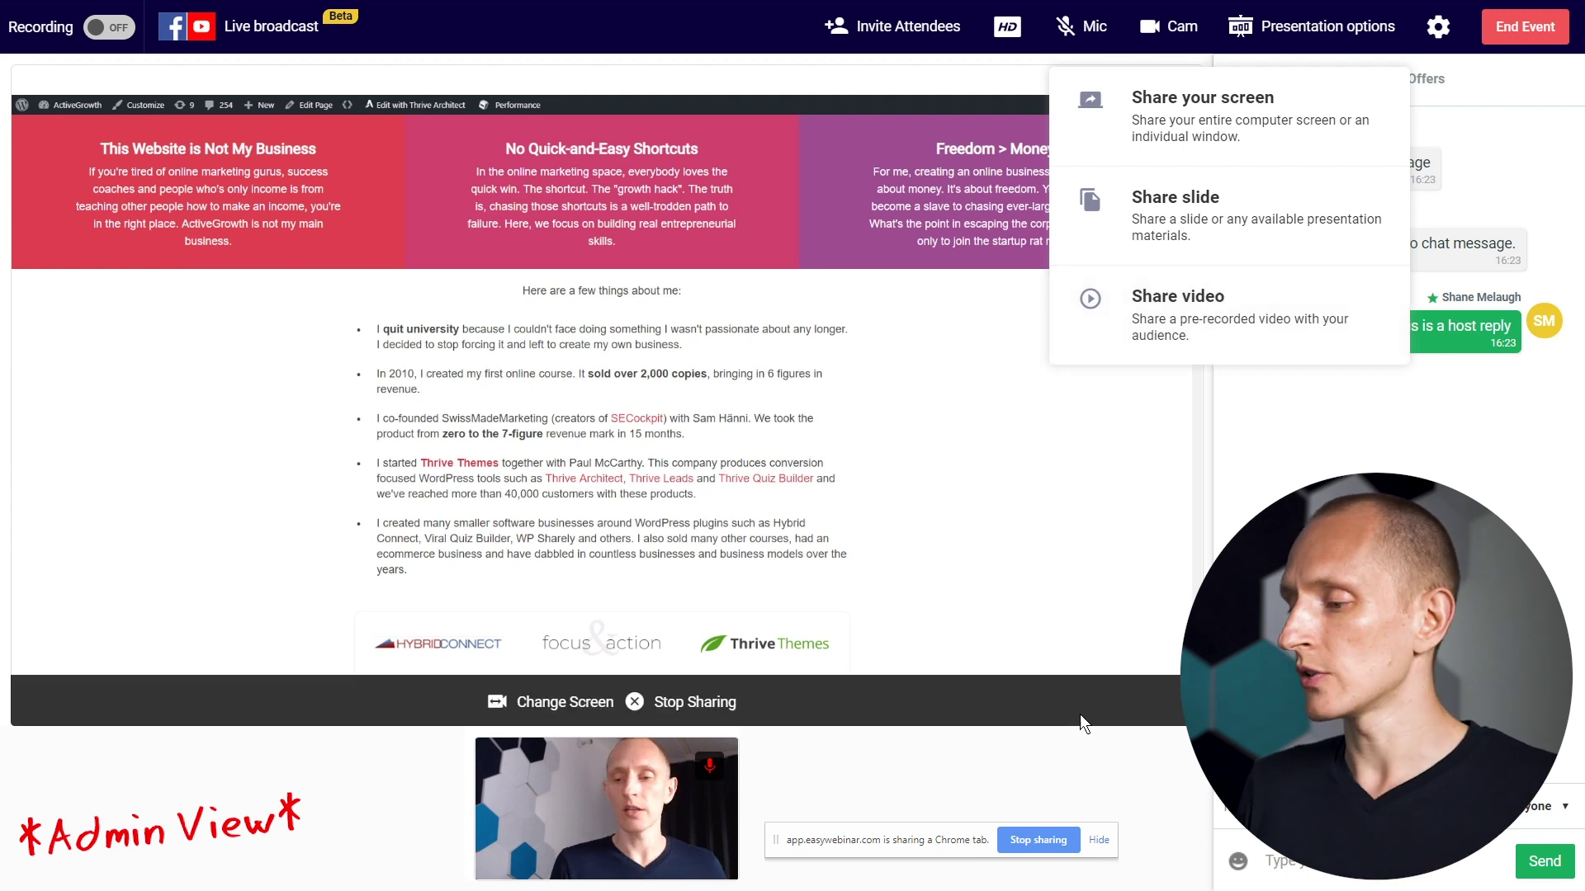
pyautogui.click(1136, 760)
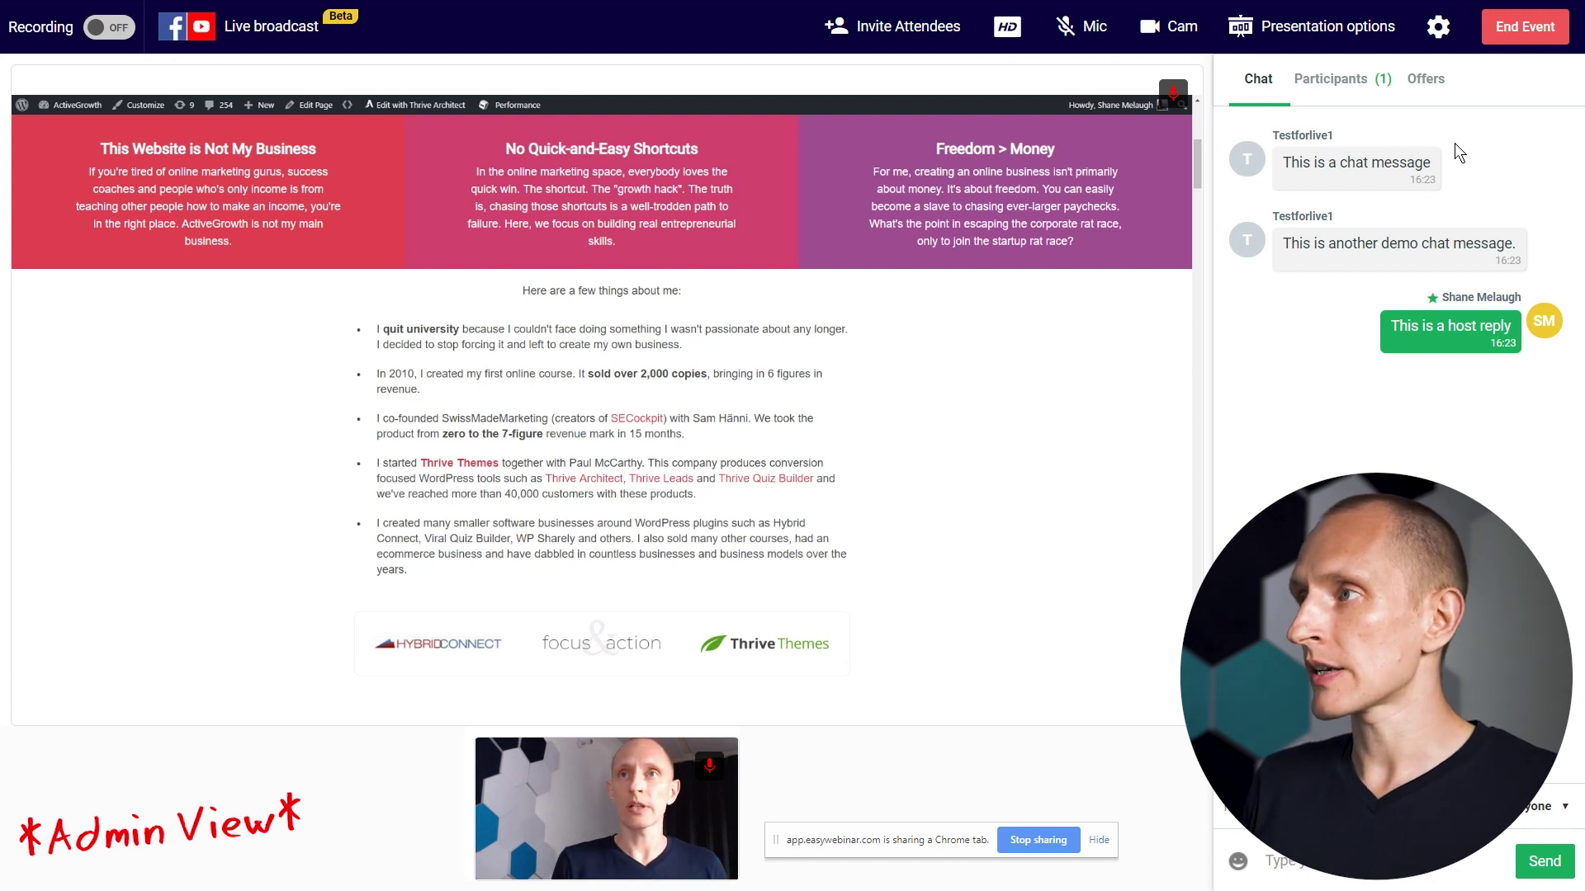
# Step: Broadcast the offer "Offer Title 1" to the live room's attendees
pyautogui.click(1420, 80)
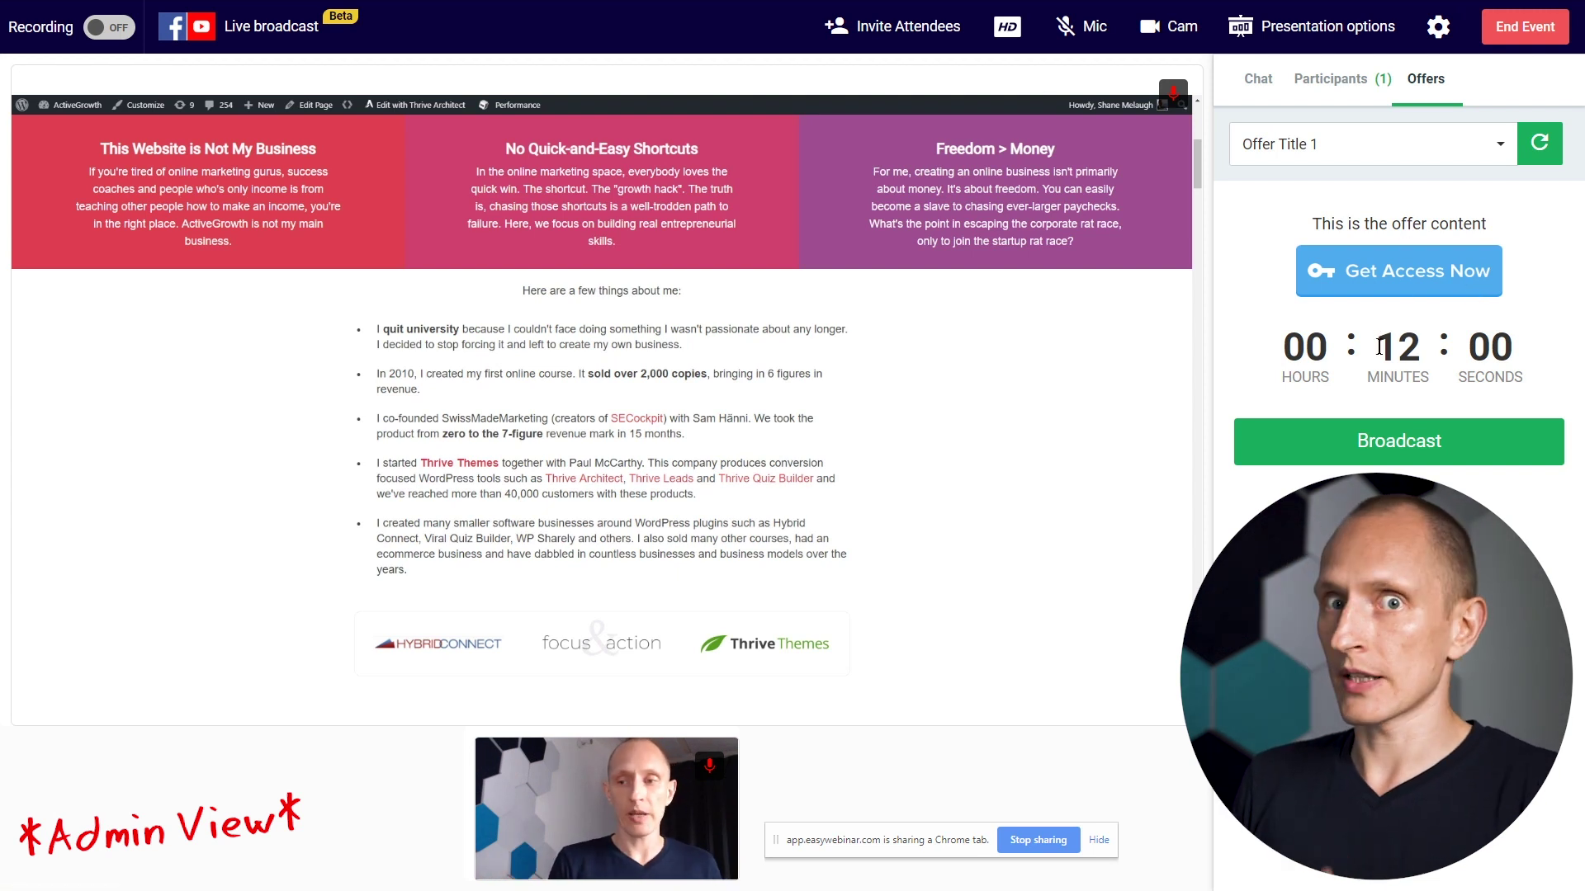
pyautogui.click(1422, 449)
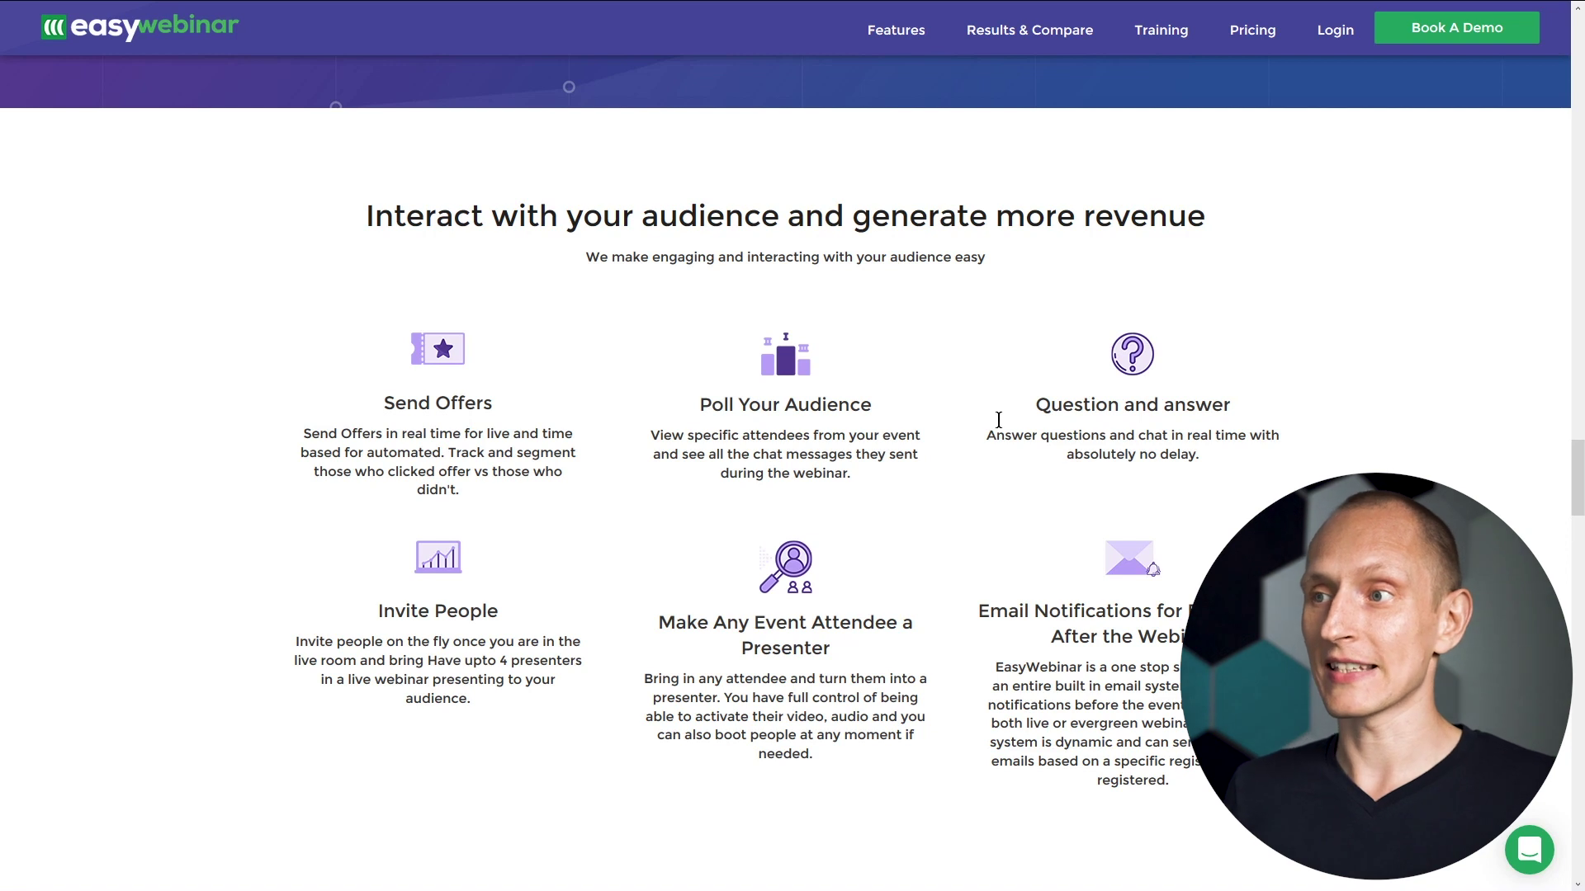
# Step: Highlight the description under Poll Your Audience on the EasyWebinar website's features overview
pyautogui.scroll(-1, 921, 384)
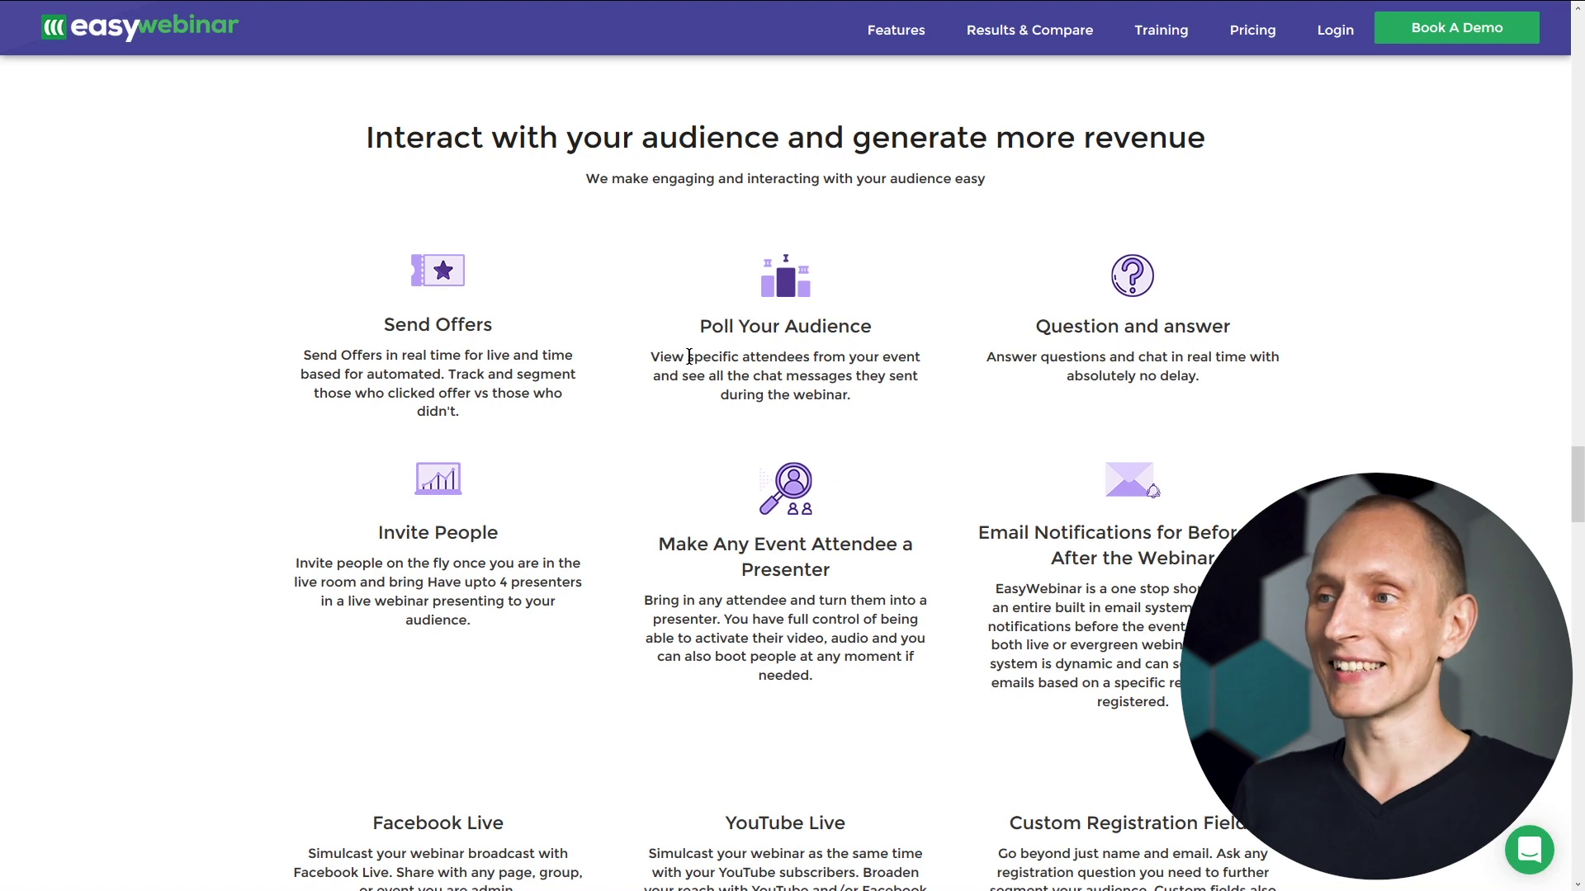
pyautogui.moveTo(647, 356); pyautogui.dragTo(851, 397)
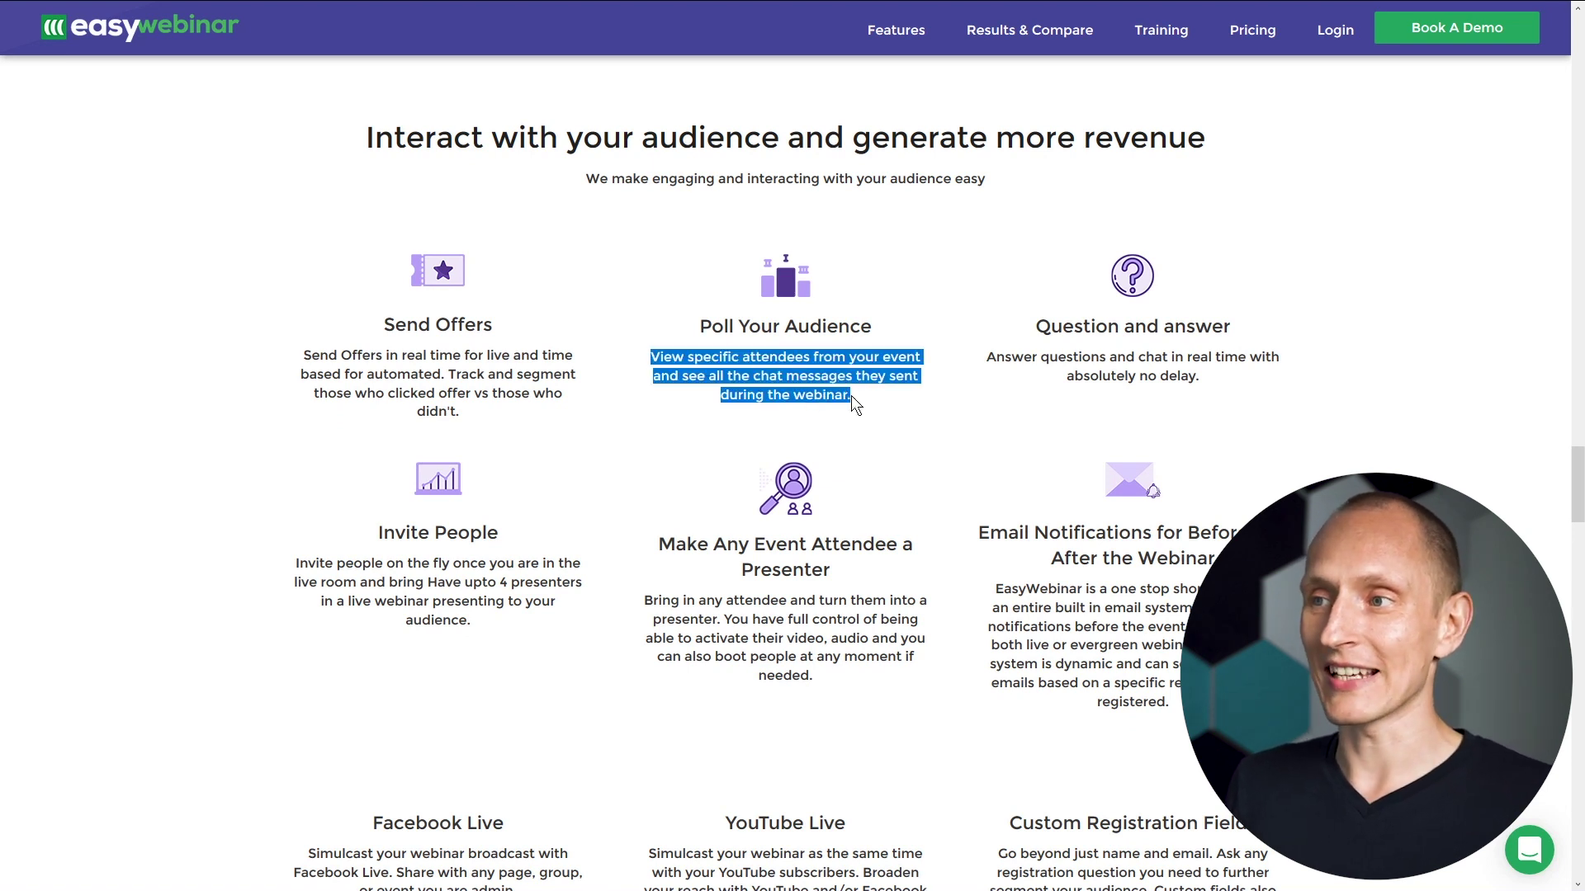